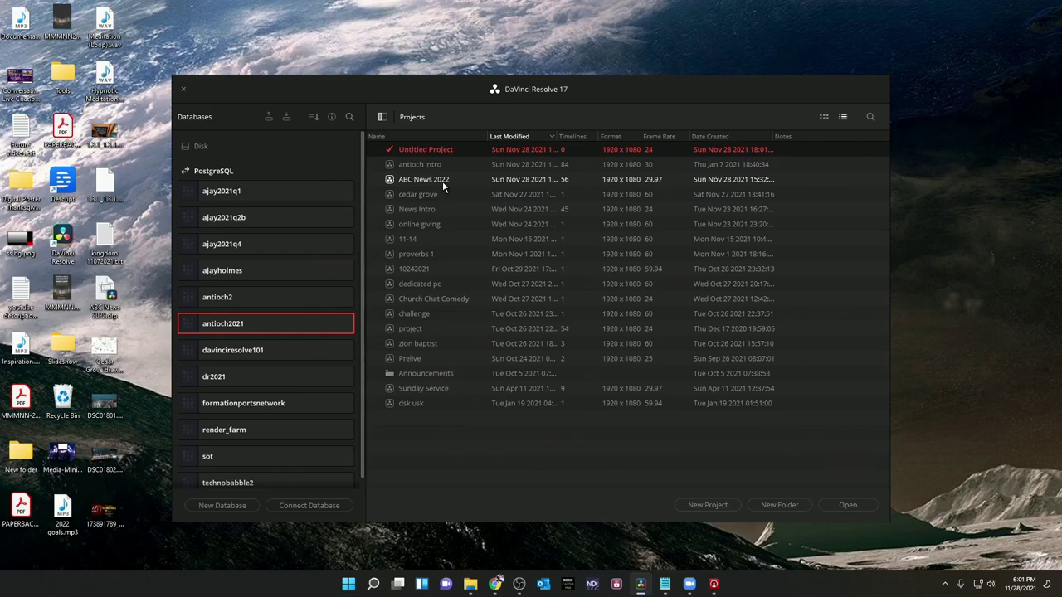
# Step: Create a new project named Timer
pyautogui.click(718, 505)
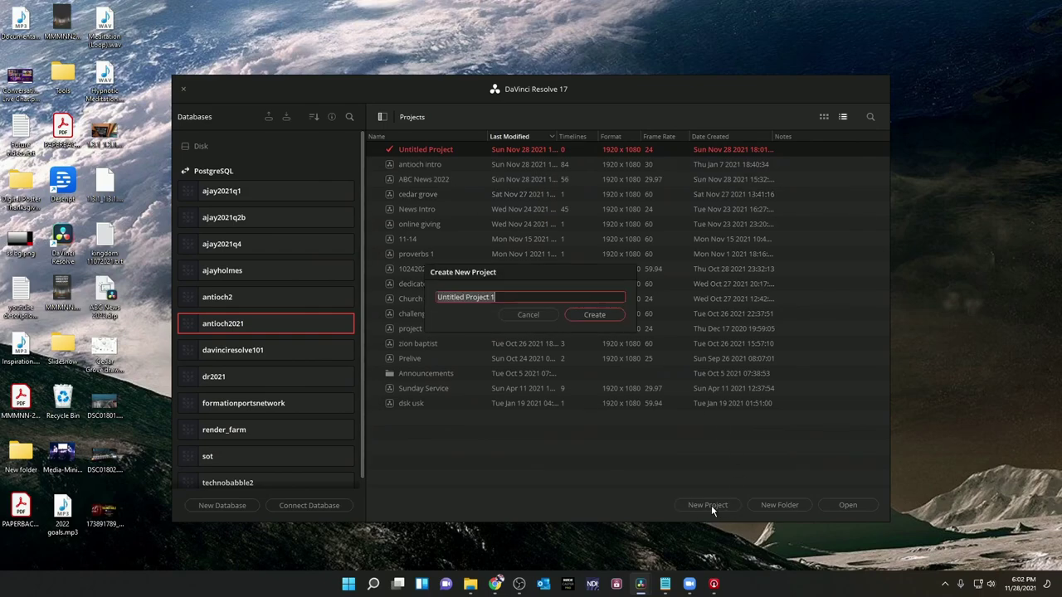
pyautogui.write('Timer')
pyautogui.click(605, 321)
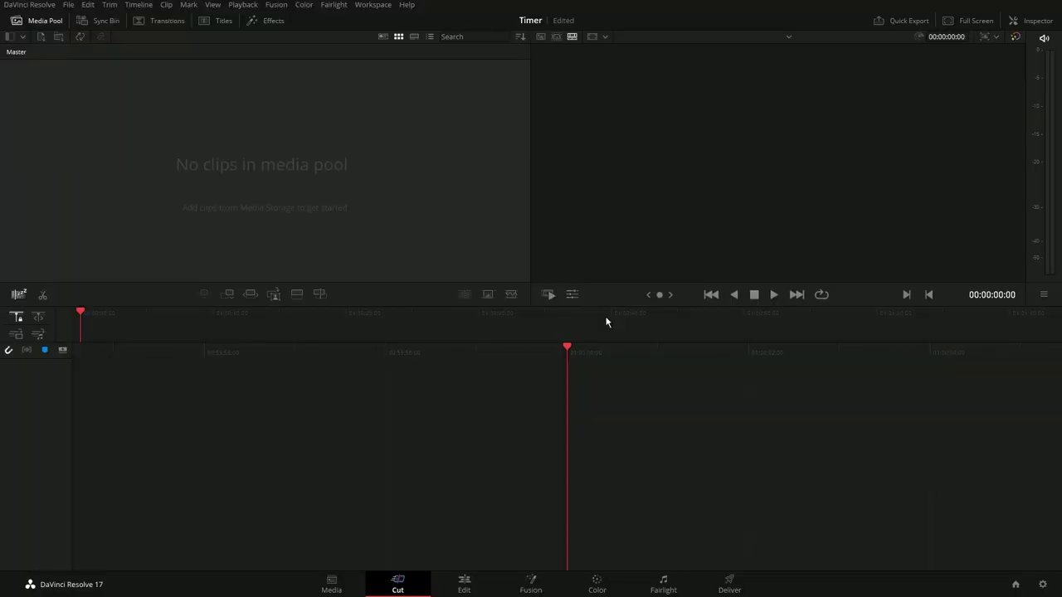
# Step: Browse the Workspace menu's display layout options
pyautogui.click(374, 5)
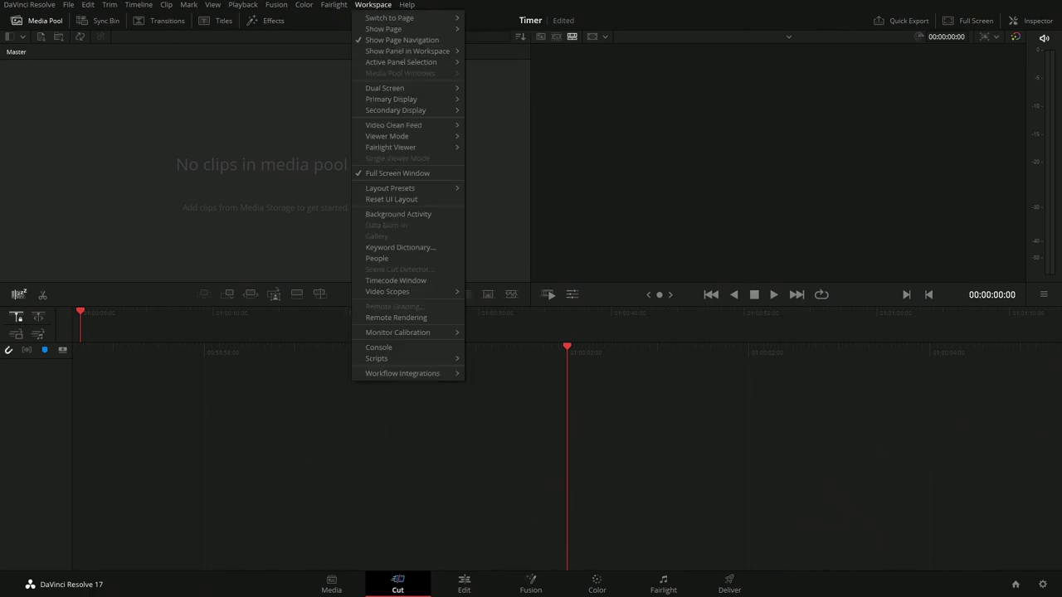
pyautogui.moveTo(392, 85)
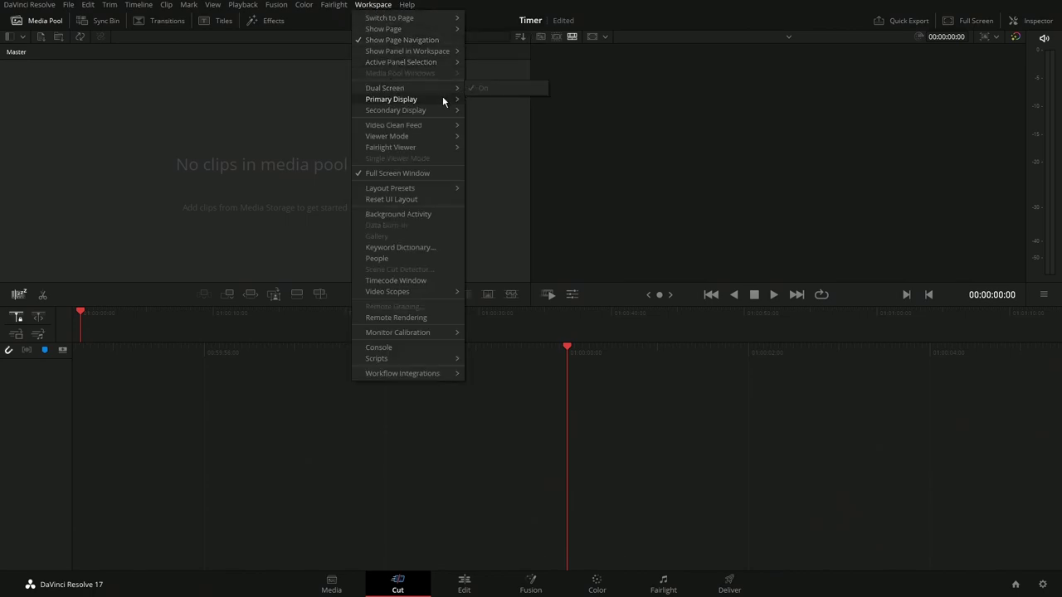
pyautogui.moveTo(443, 100)
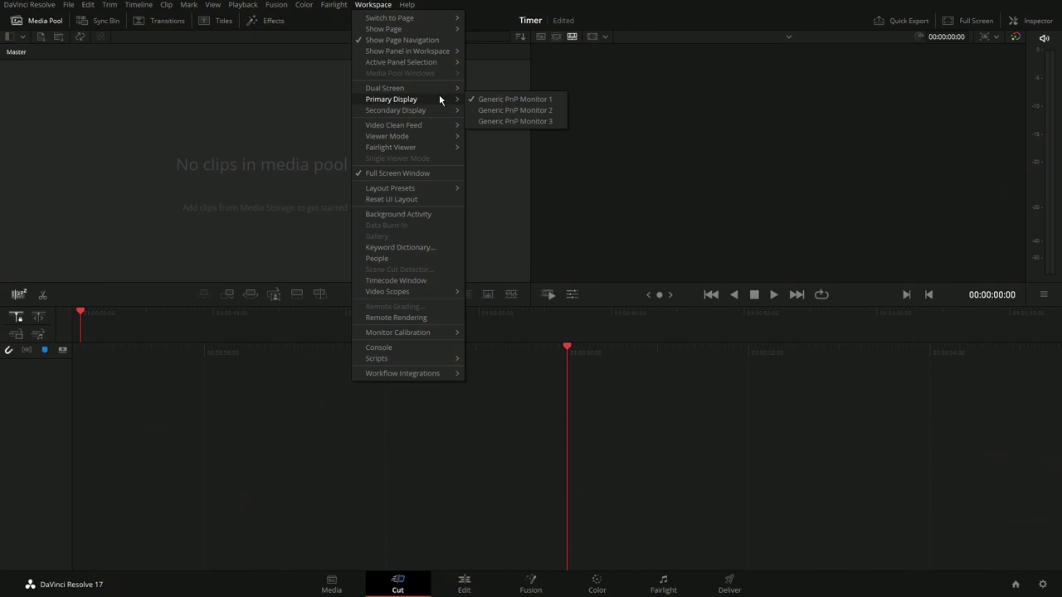
# Step: Visit the Media page, set Dual Screen to Off, then widen the Edit page's effects library
pyautogui.click(333, 581)
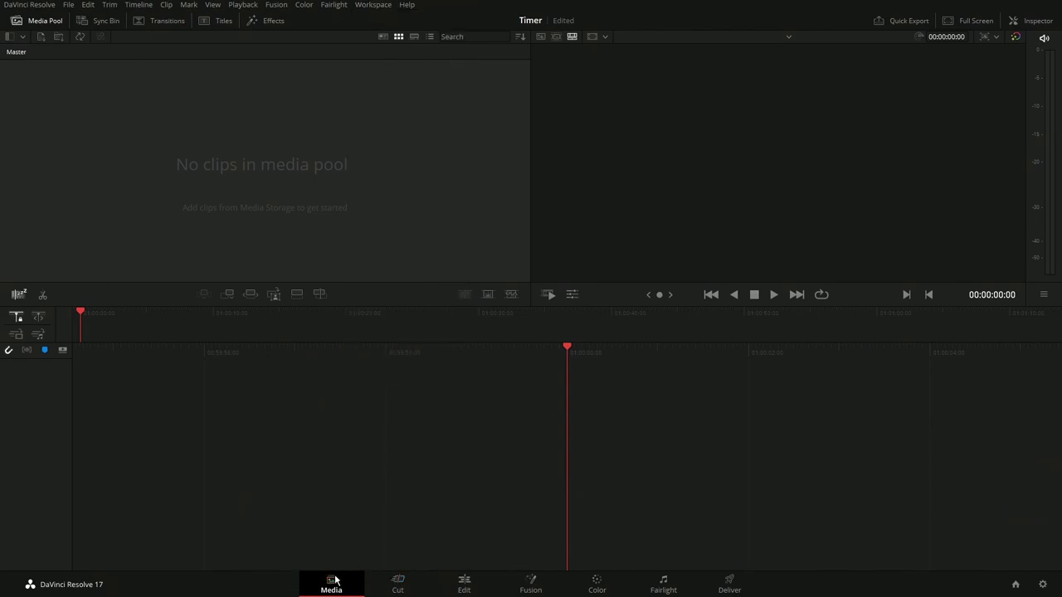
pyautogui.click(371, 6)
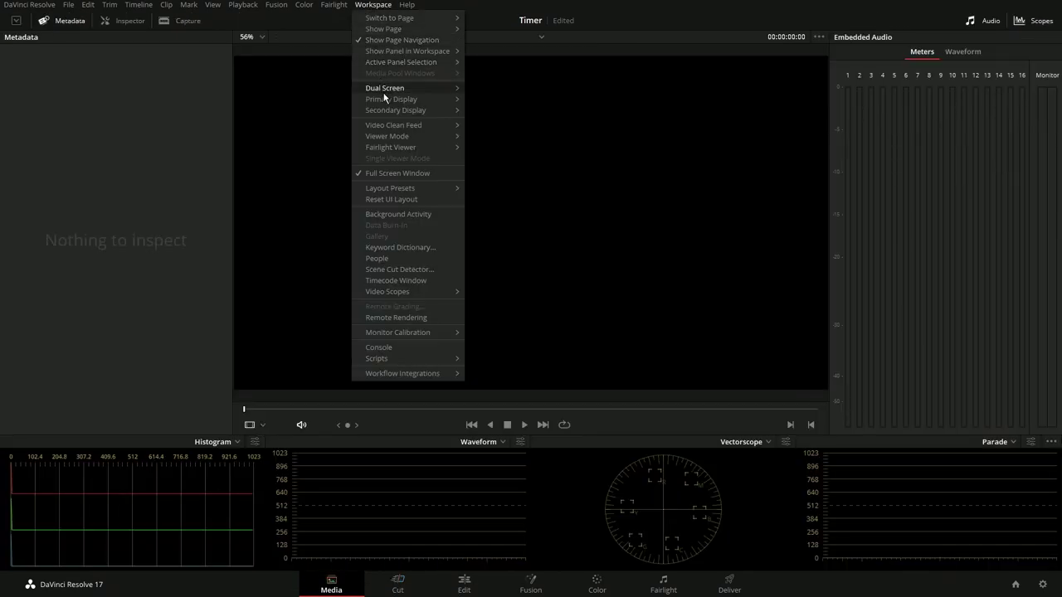
pyautogui.click(486, 88)
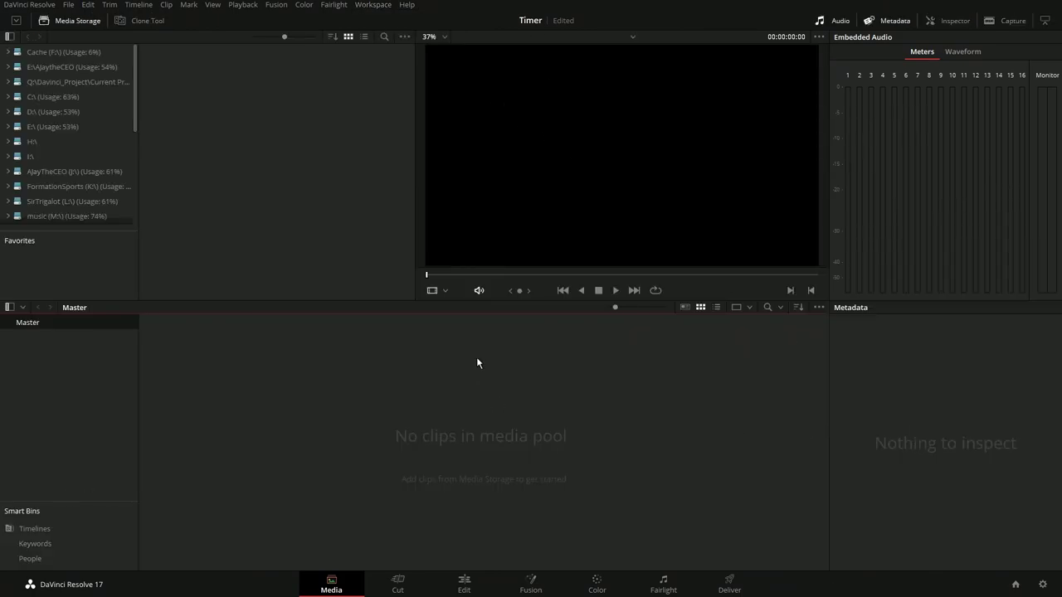
pyautogui.click(485, 589)
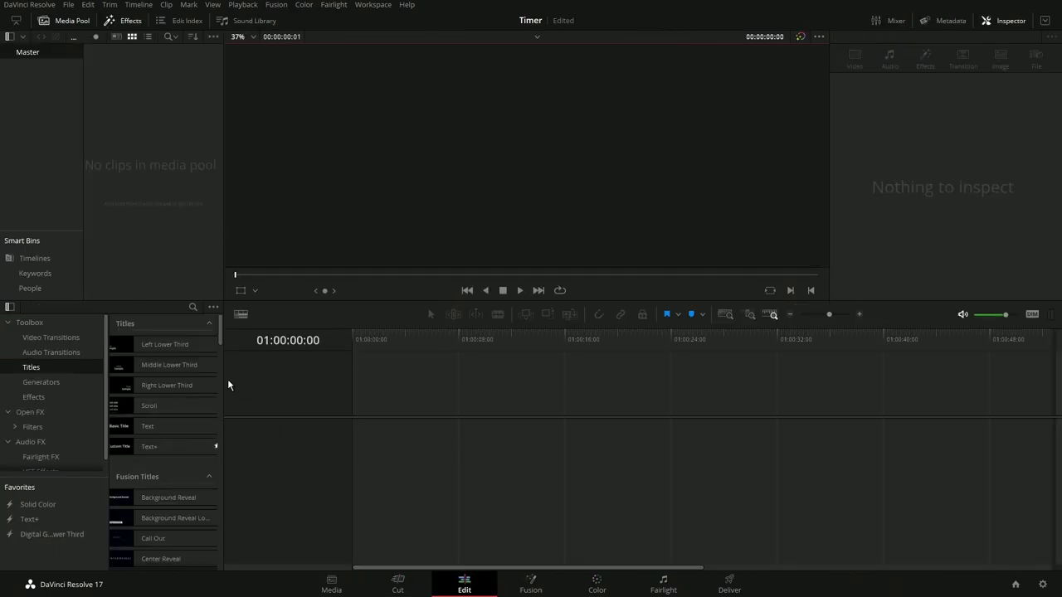
pyautogui.moveTo(223, 379); pyautogui.dragTo(249, 378)
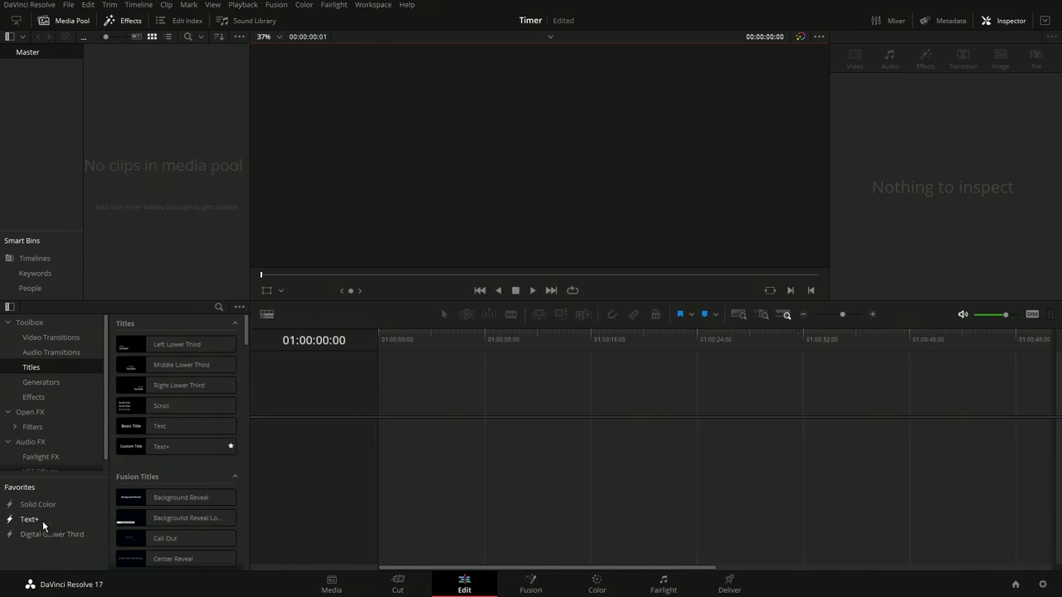
# Step: Place a Text+ title on a new timeline and stretch it to several minutes
pyautogui.moveTo(28, 522); pyautogui.dragTo(384, 440)
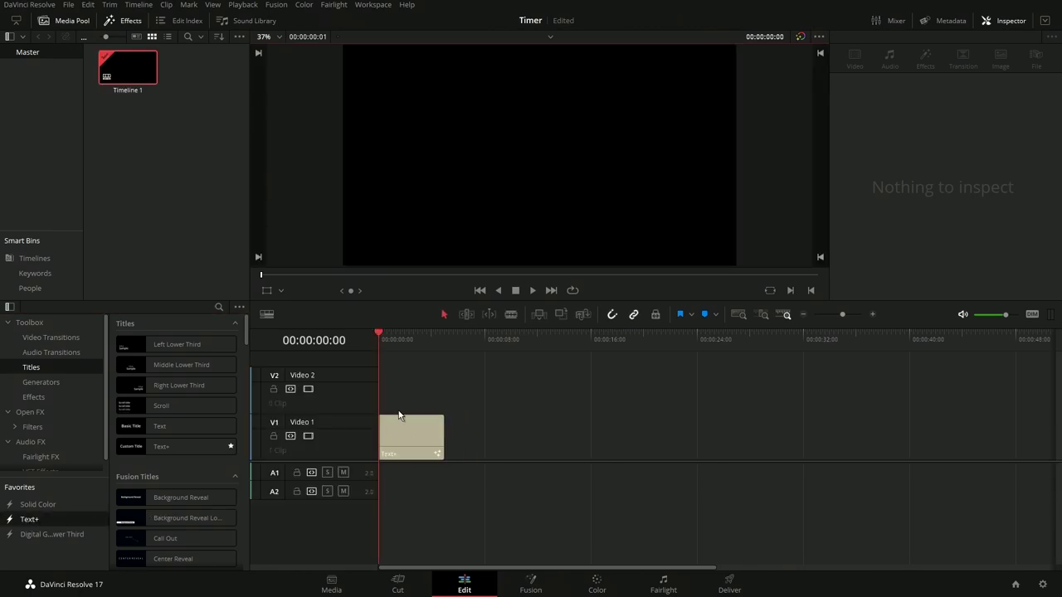
pyautogui.moveTo(441, 437); pyautogui.dragTo(874, 437)
pyautogui.click(801, 313)
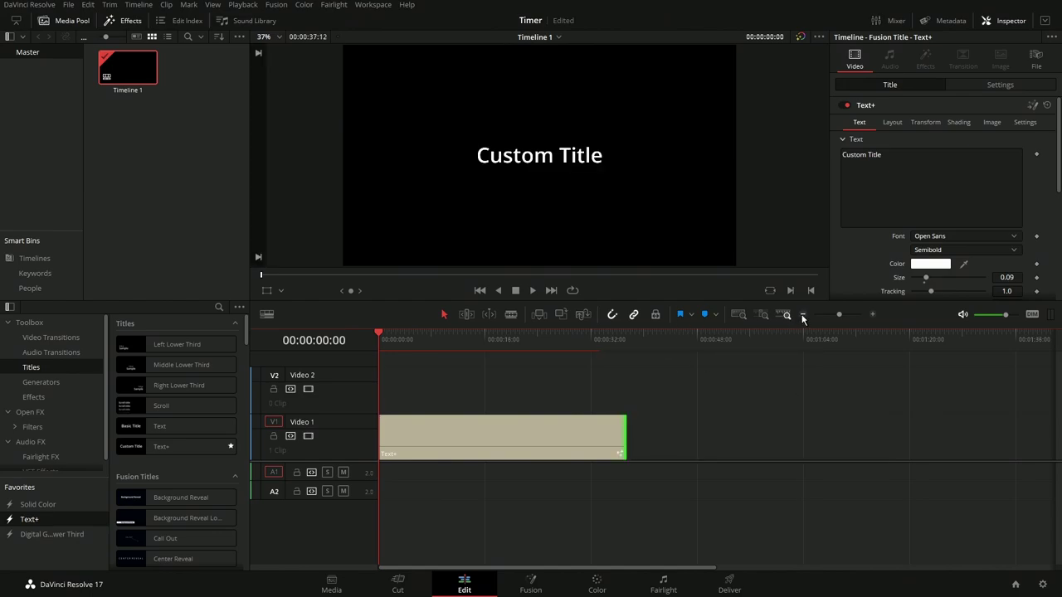
pyautogui.click(802, 313)
pyautogui.moveTo(499, 437); pyautogui.dragTo(844, 435)
pyautogui.click(804, 315)
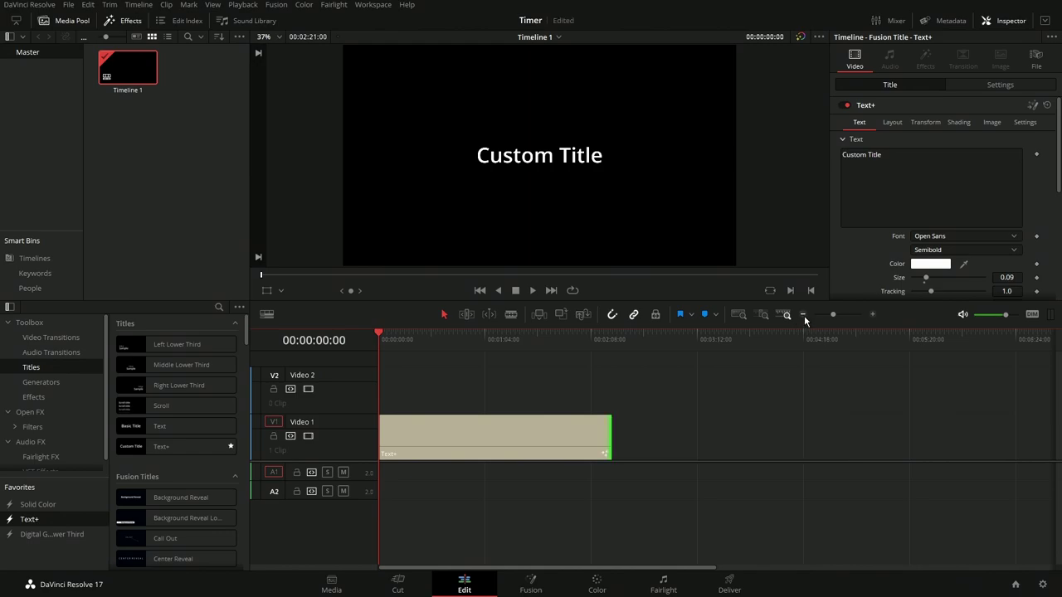
pyautogui.click(803, 315)
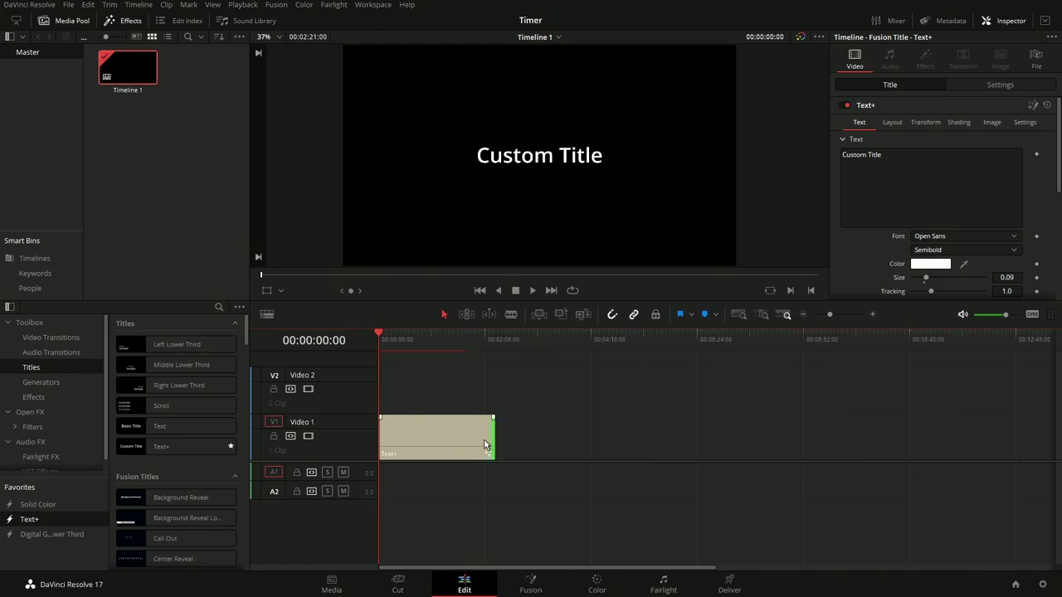
pyautogui.moveTo(490, 438); pyautogui.dragTo(739, 421)
pyautogui.click(803, 315)
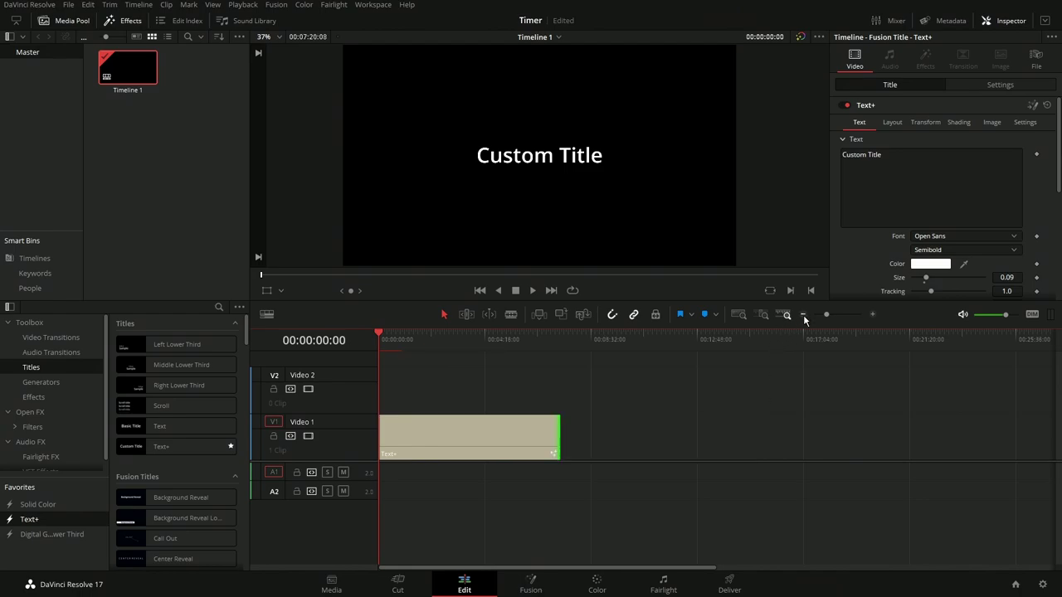
# Step: Add a marker at 00:15:01:00, trim the title's end to it, and save
pyautogui.click(720, 338)
pyautogui.moveTo(734, 341); pyautogui.dragTo(751, 340)
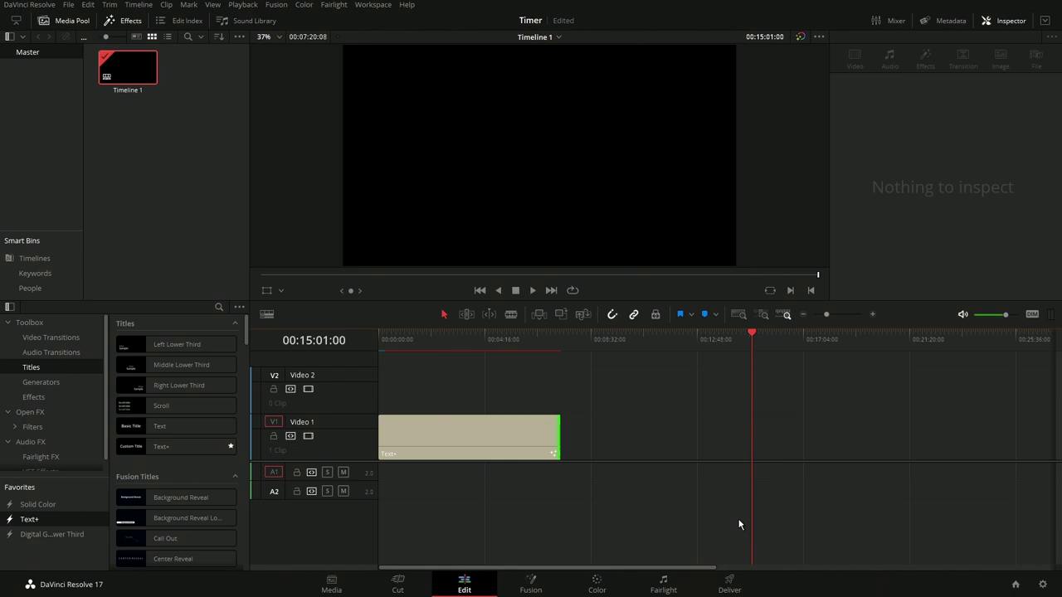
pyautogui.press('m')
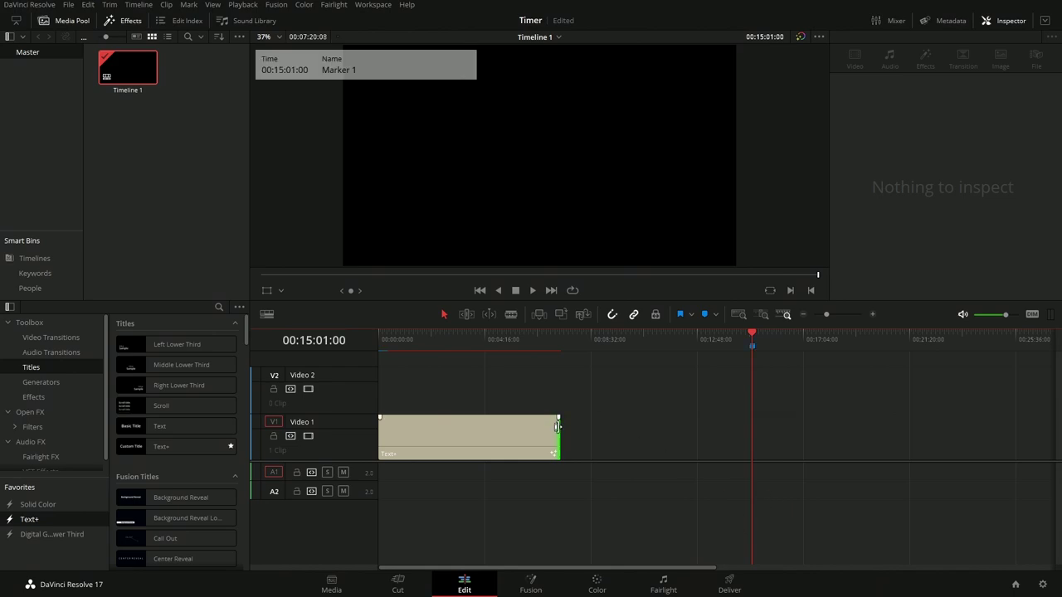
pyautogui.moveTo(559, 417); pyautogui.dragTo(721, 417)
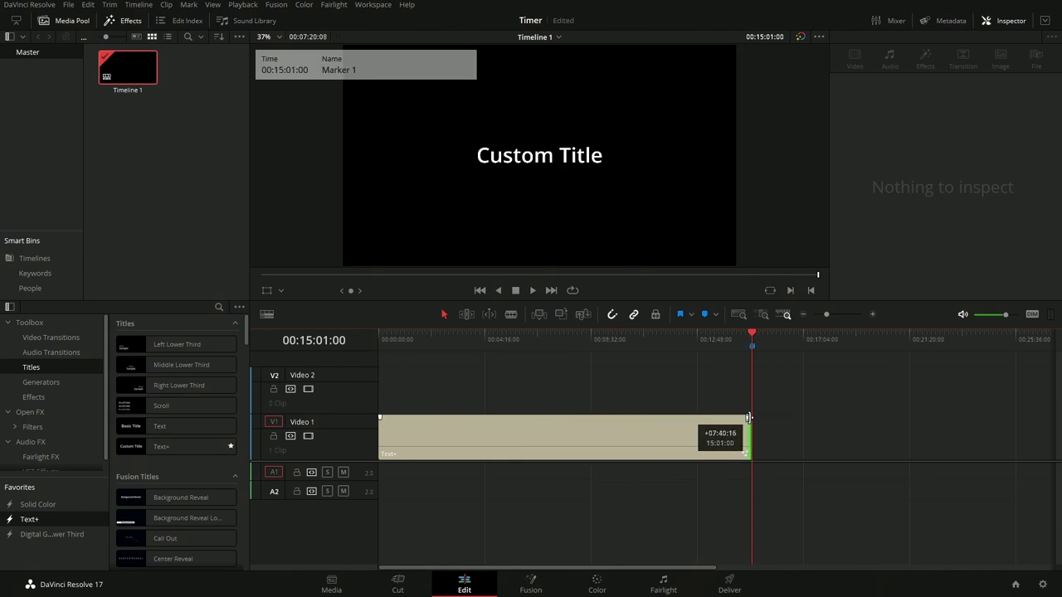
pyautogui.moveTo(749, 417); pyautogui.dragTo(751, 421)
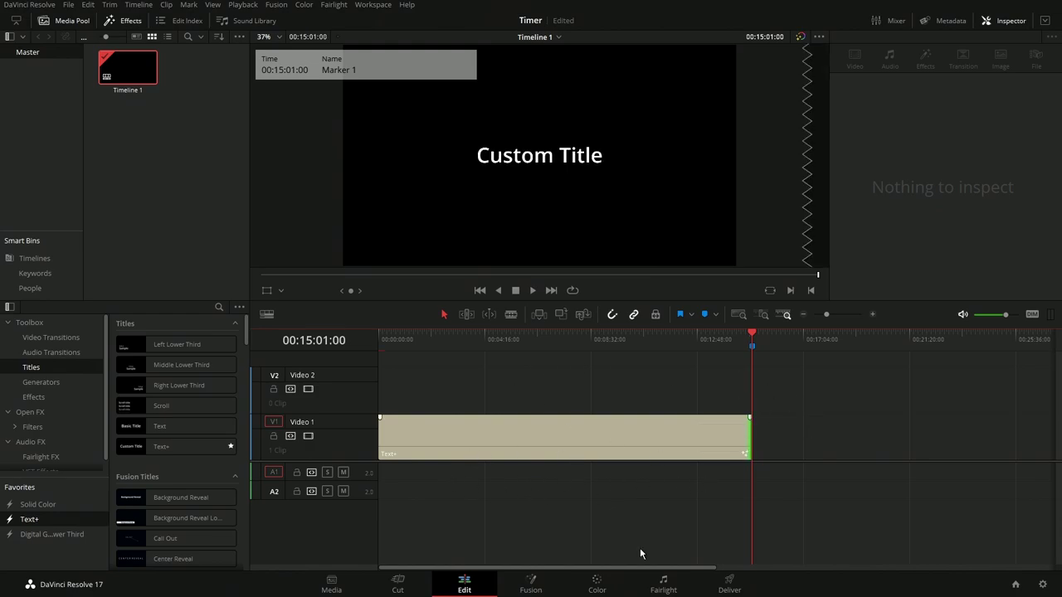
pyautogui.hotkey('ctrl', 's')
# Step: Replace the title's 'Custom Title' text with a running TimeCode reading 00:15:01:00
pyautogui.click(550, 444)
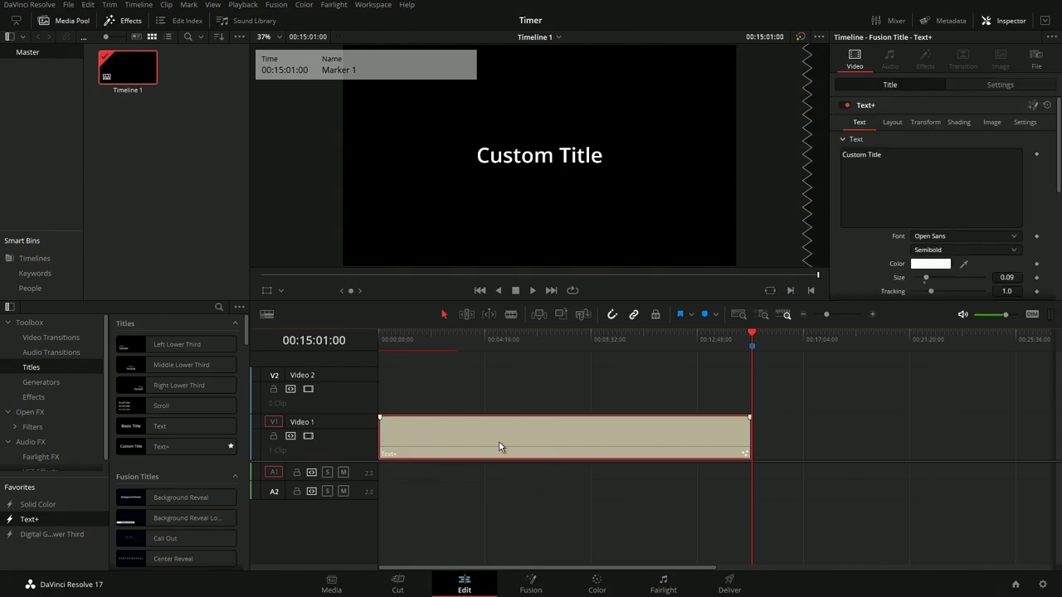
pyautogui.click(892, 154)
pyautogui.click(1045, 25)
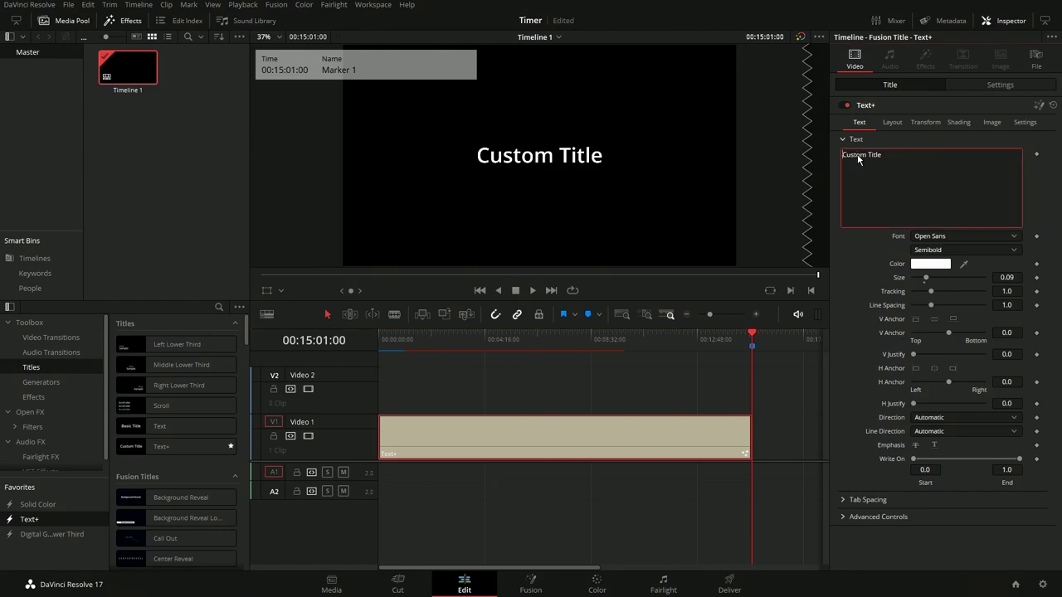
pyautogui.rightClick(858, 155)
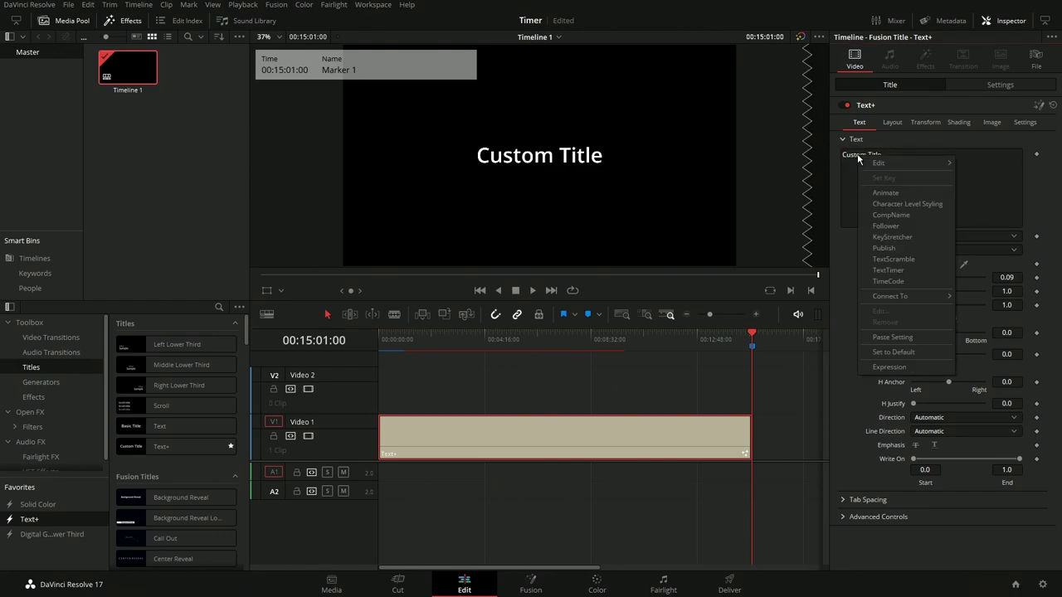
pyautogui.click(888, 281)
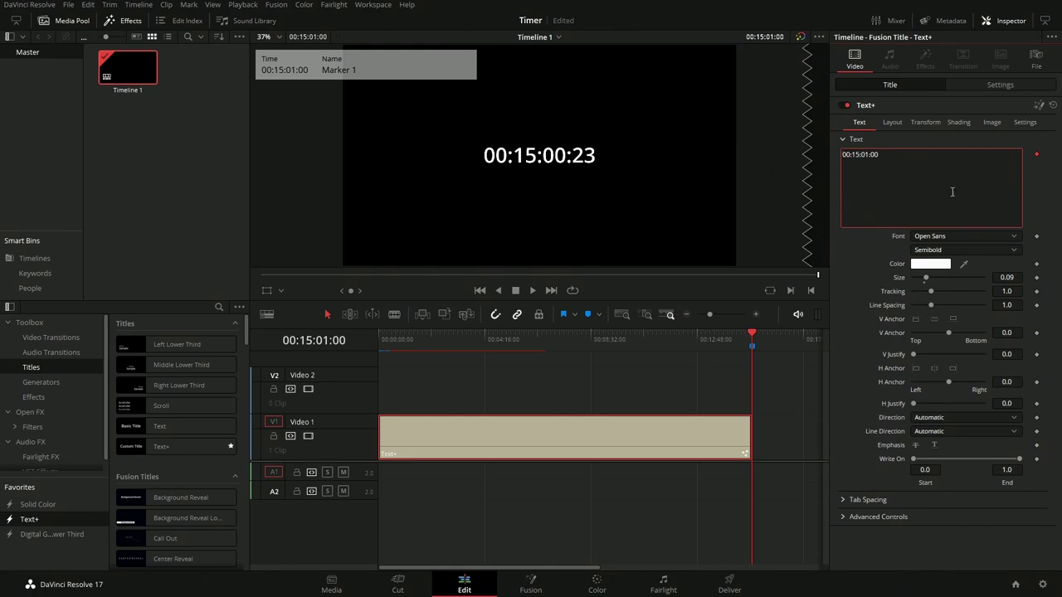
# Step: In Fusion, uncheck Hrs and Frms on the TimeCode modifier so it reads 15:00
pyautogui.click(1038, 107)
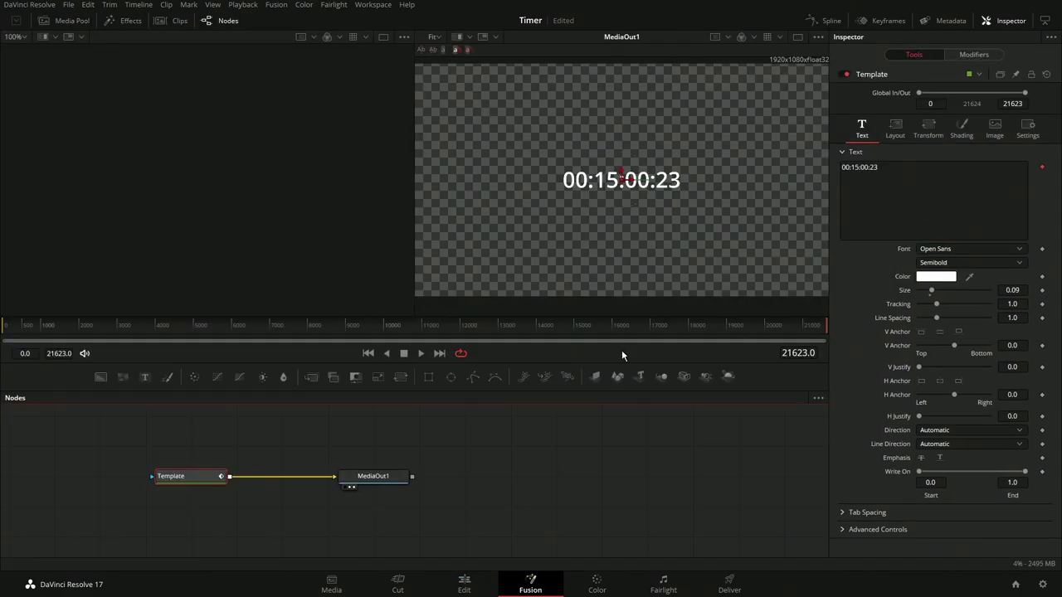
pyautogui.click(979, 55)
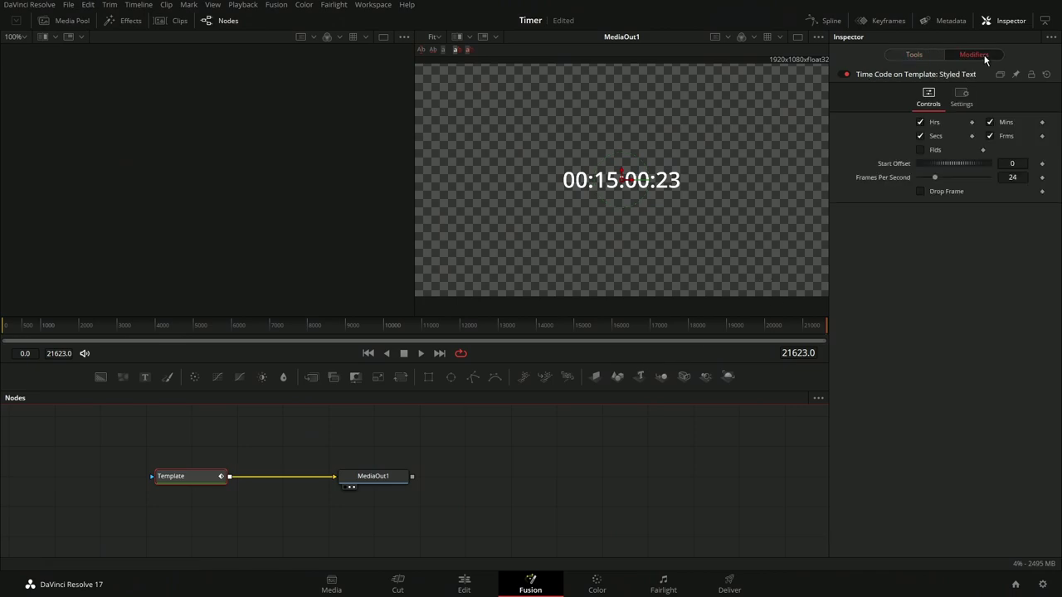
pyautogui.click(919, 122)
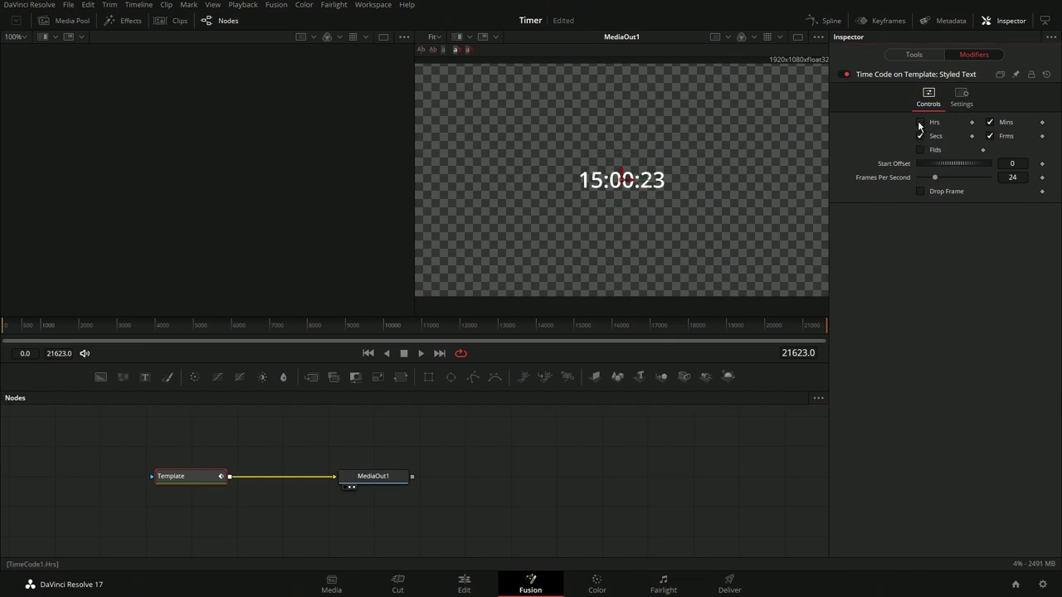
pyautogui.click(990, 137)
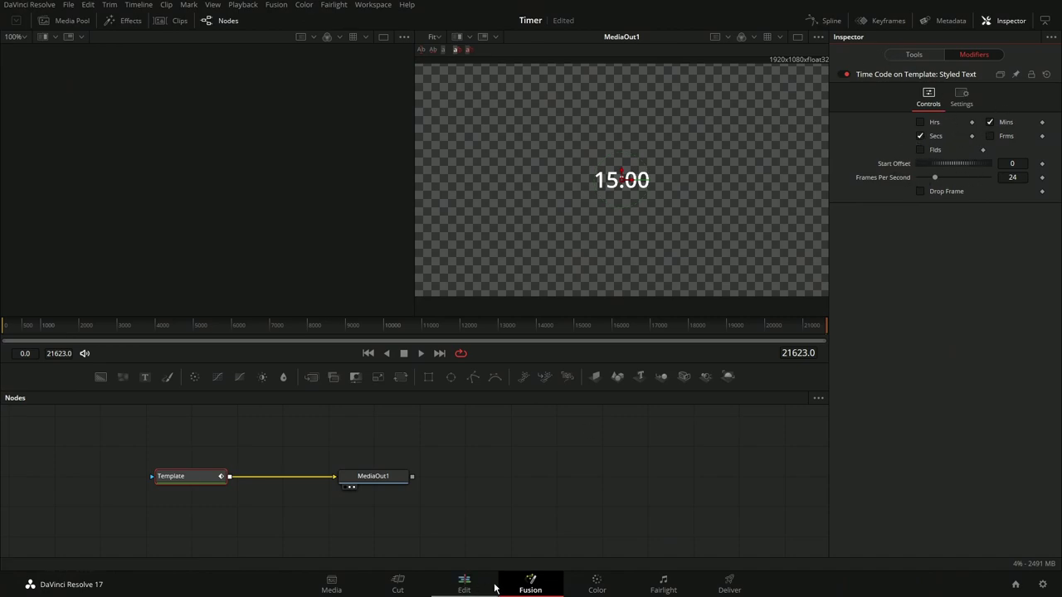
# Step: Back on the Edit page, set the timer title's font to Digital dream
pyautogui.click(469, 583)
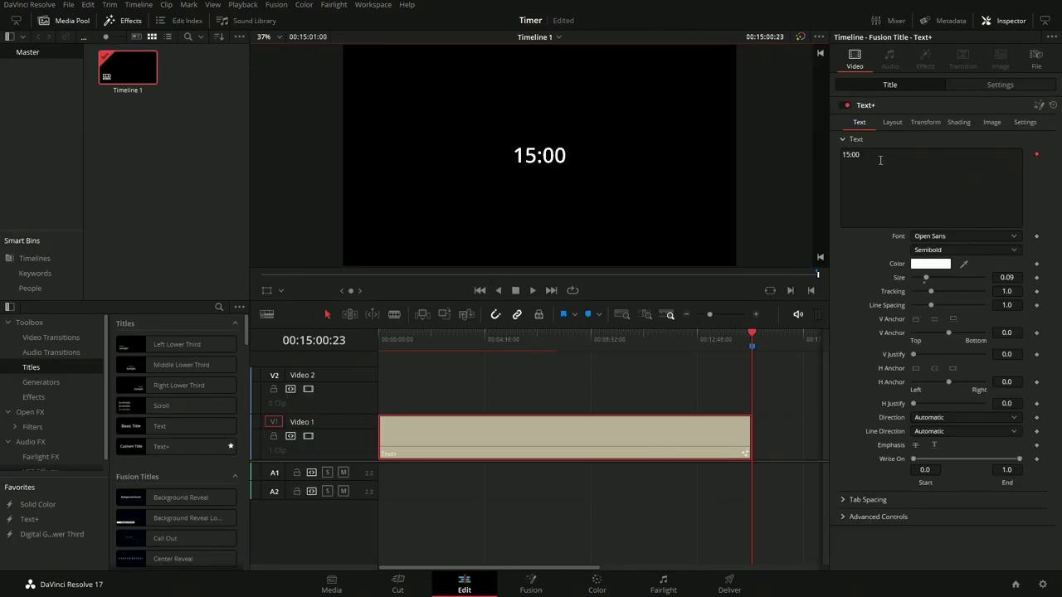
pyautogui.click(946, 236)
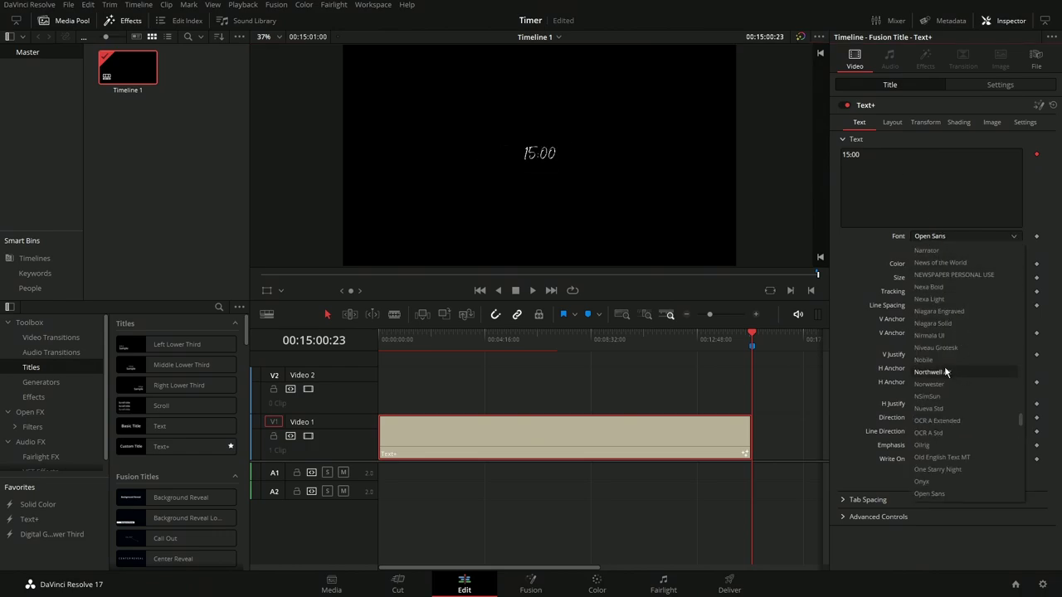
pyautogui.scroll(10, 938, 427)
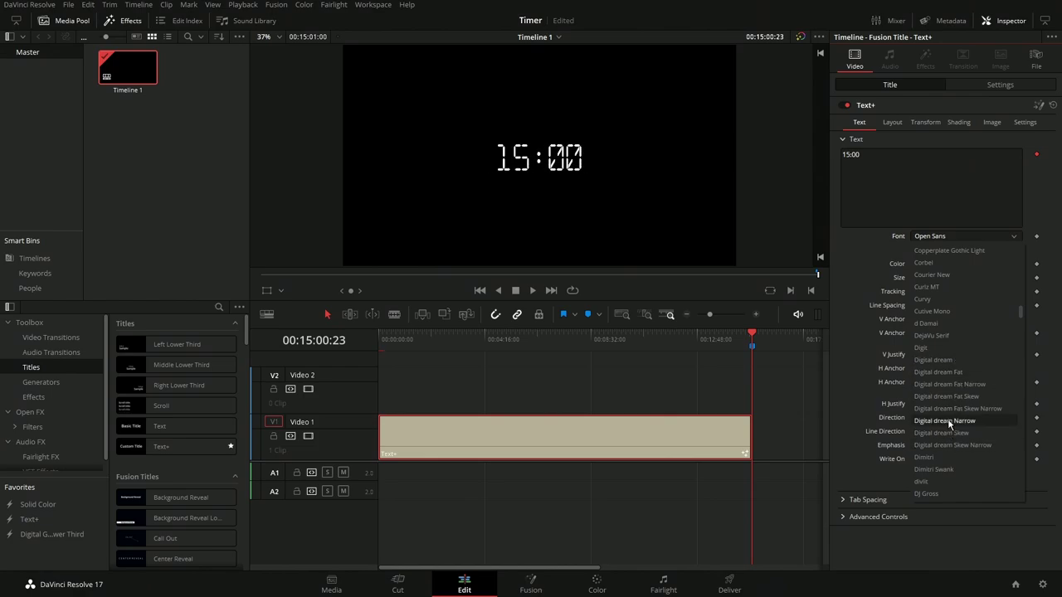
pyautogui.click(939, 361)
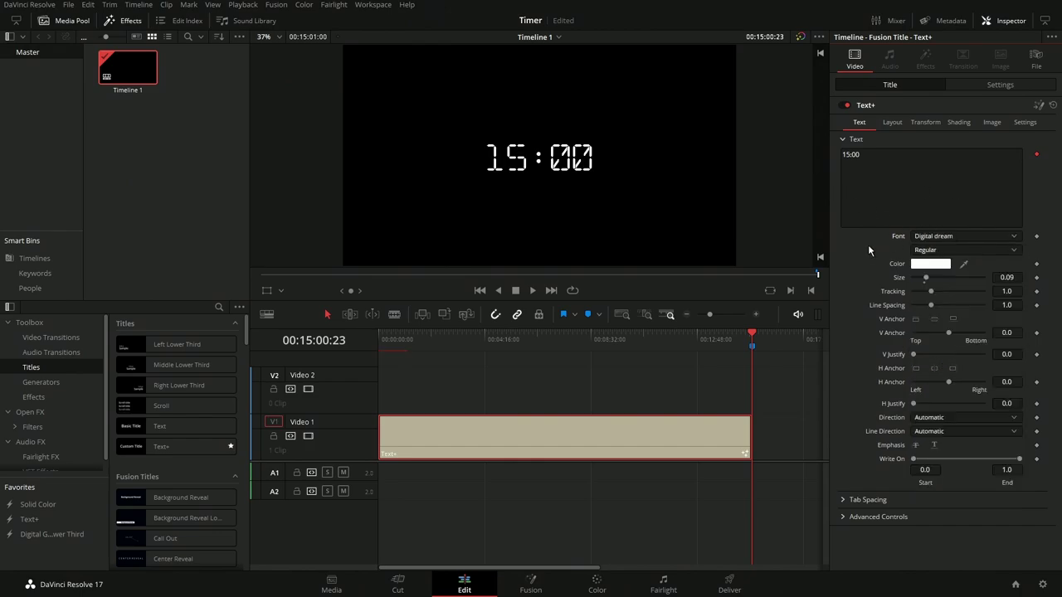
# Step: In Fusion's Shading tab, enable element 3, Black Shadow, then return to the Edit page
pyautogui.click(1038, 105)
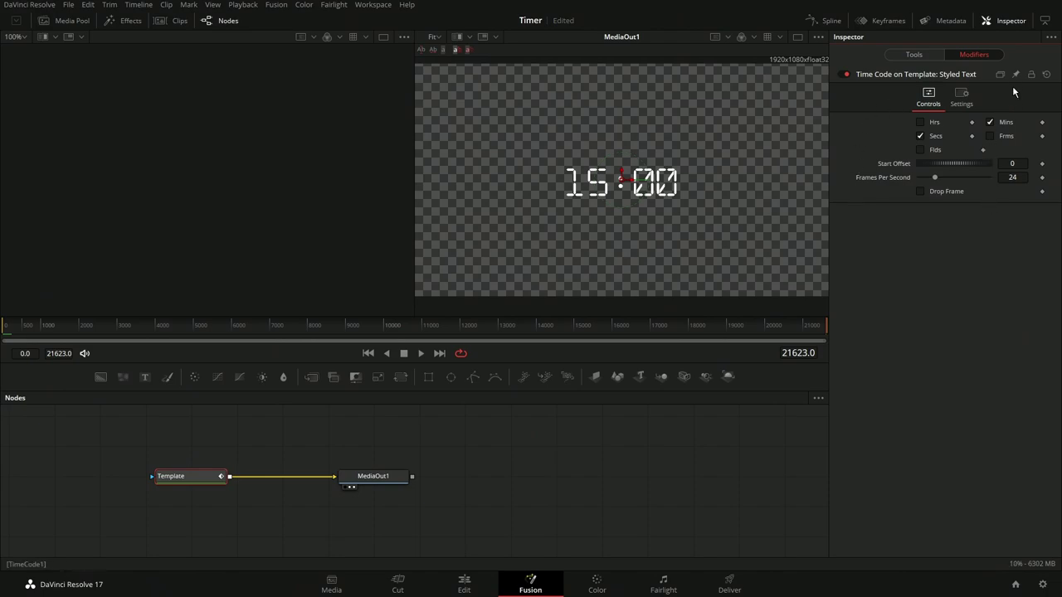
pyautogui.click(915, 56)
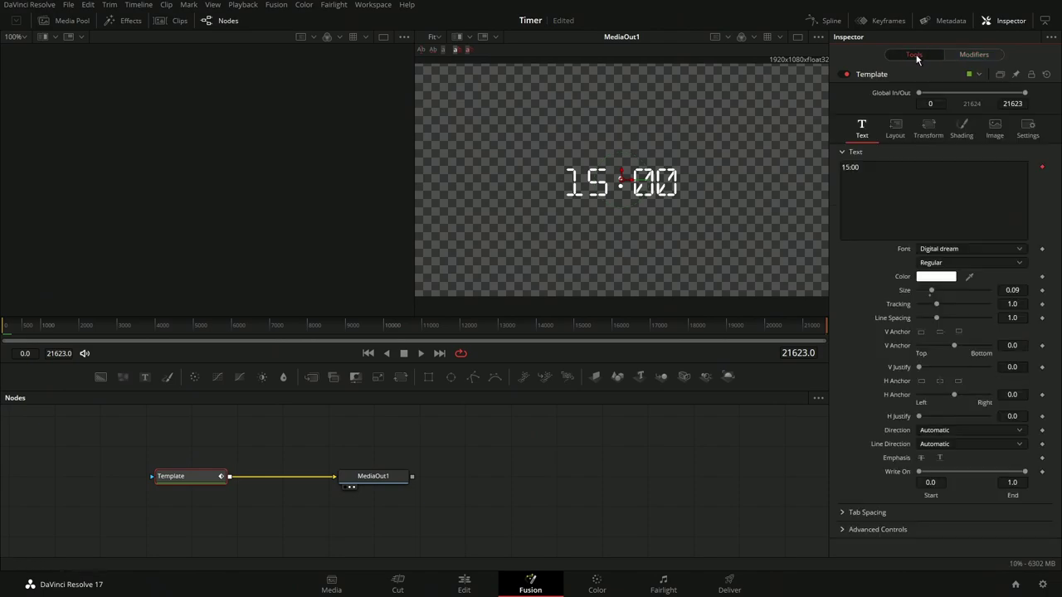
pyautogui.click(1020, 129)
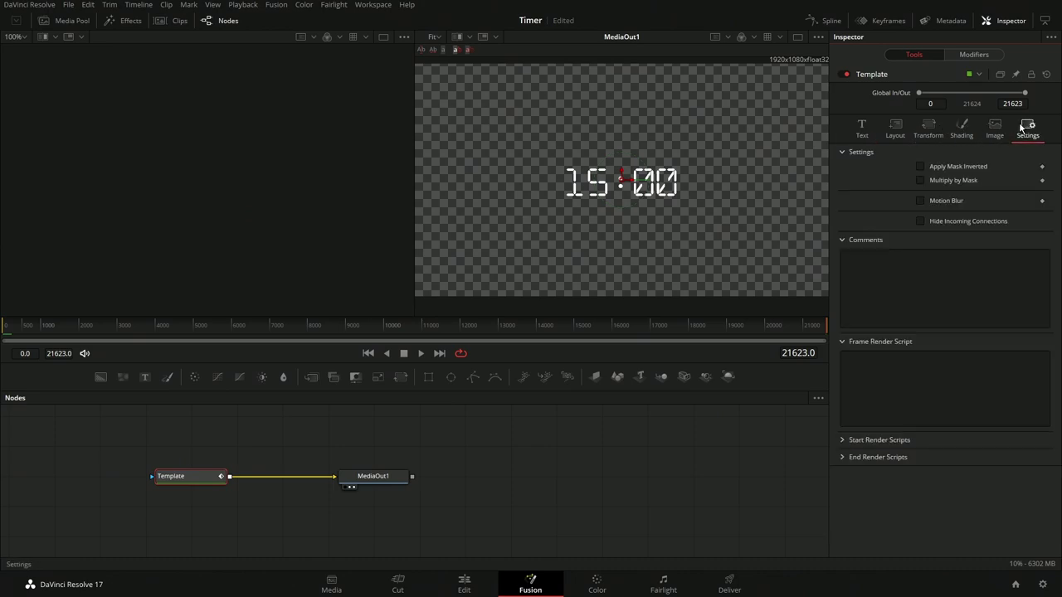
pyautogui.click(994, 129)
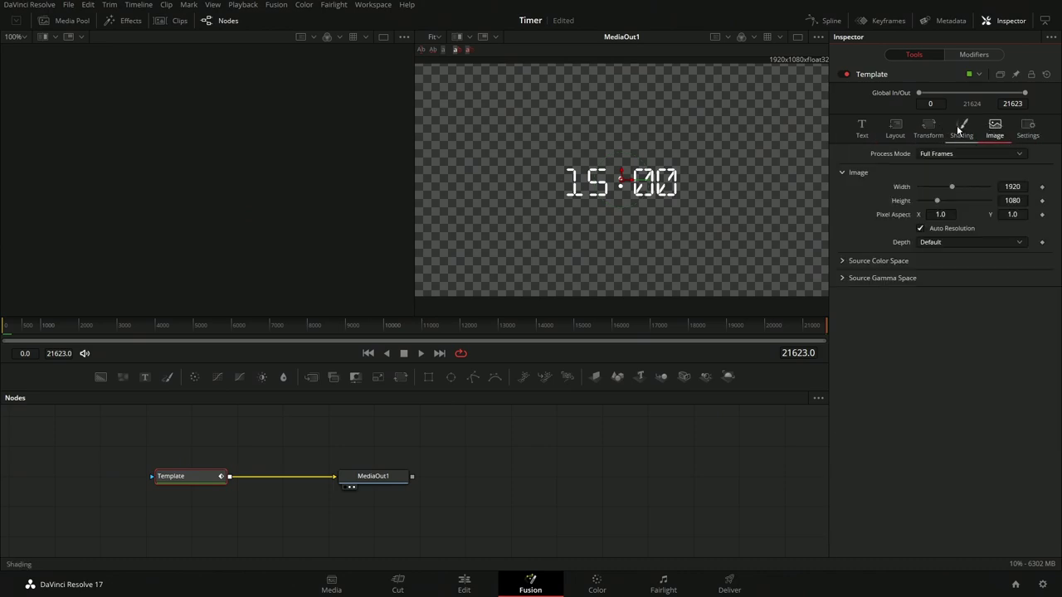
pyautogui.click(958, 129)
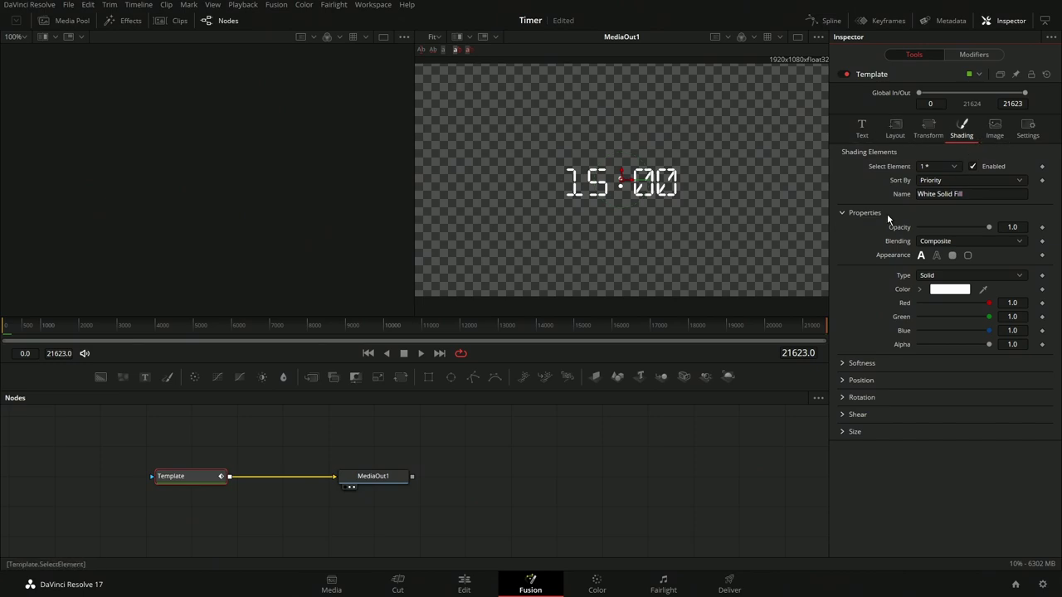
pyautogui.click(935, 167)
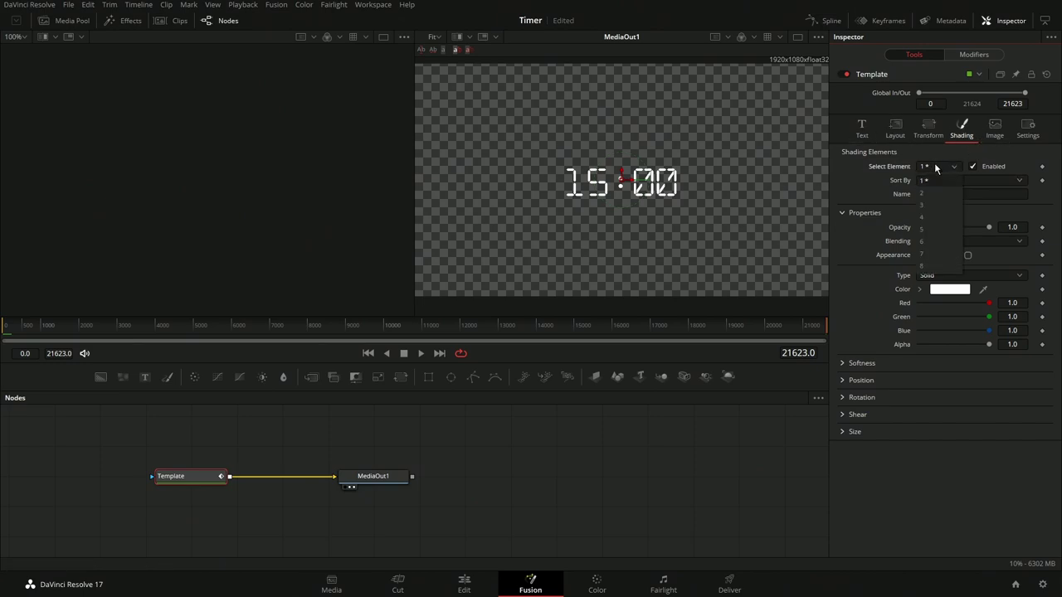
pyautogui.click(921, 204)
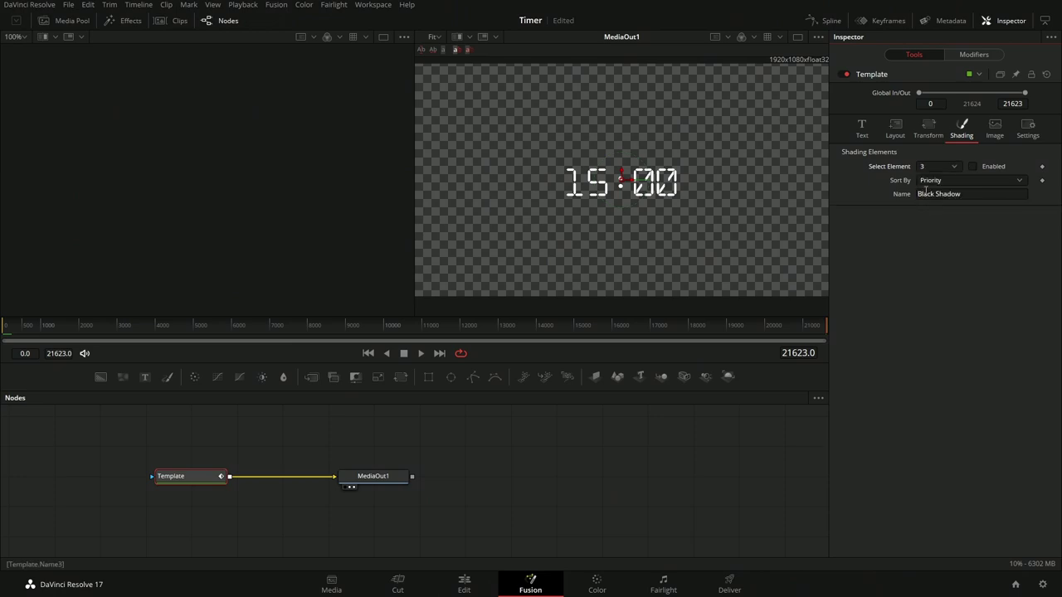
pyautogui.click(972, 167)
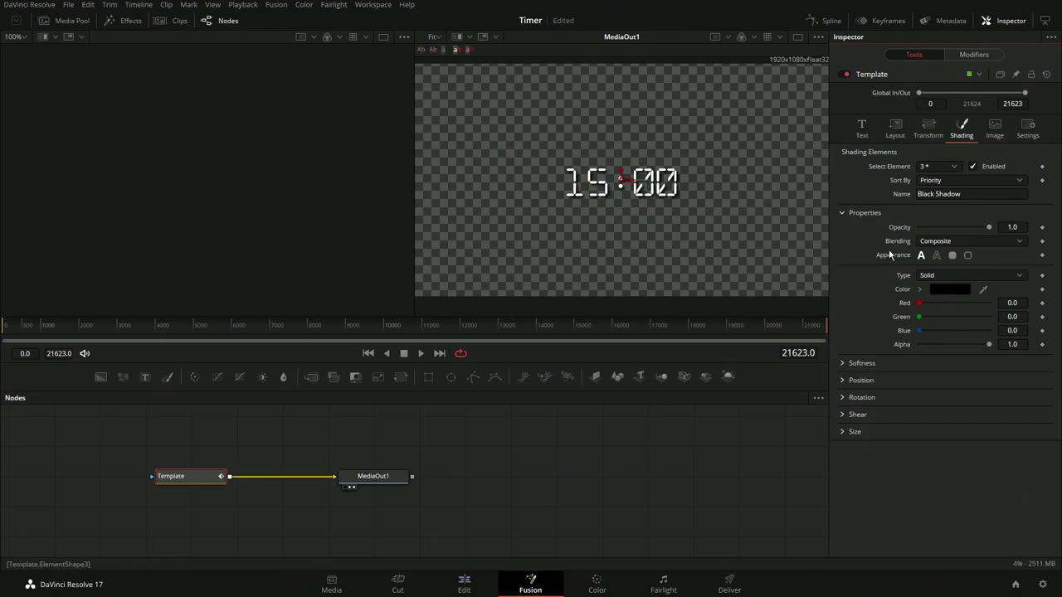
pyautogui.click(463, 584)
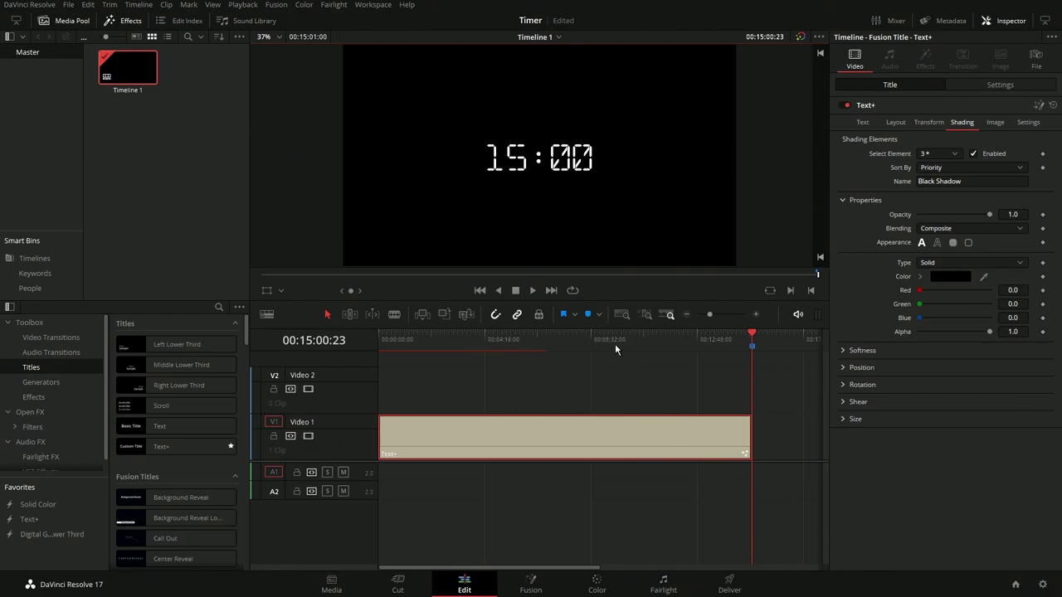
pyautogui.moveTo(386, 341)
pyautogui.mouseDown()
pyautogui.moveTo(496, 355)
pyautogui.moveTo(746, 355)
pyautogui.mouseUp()
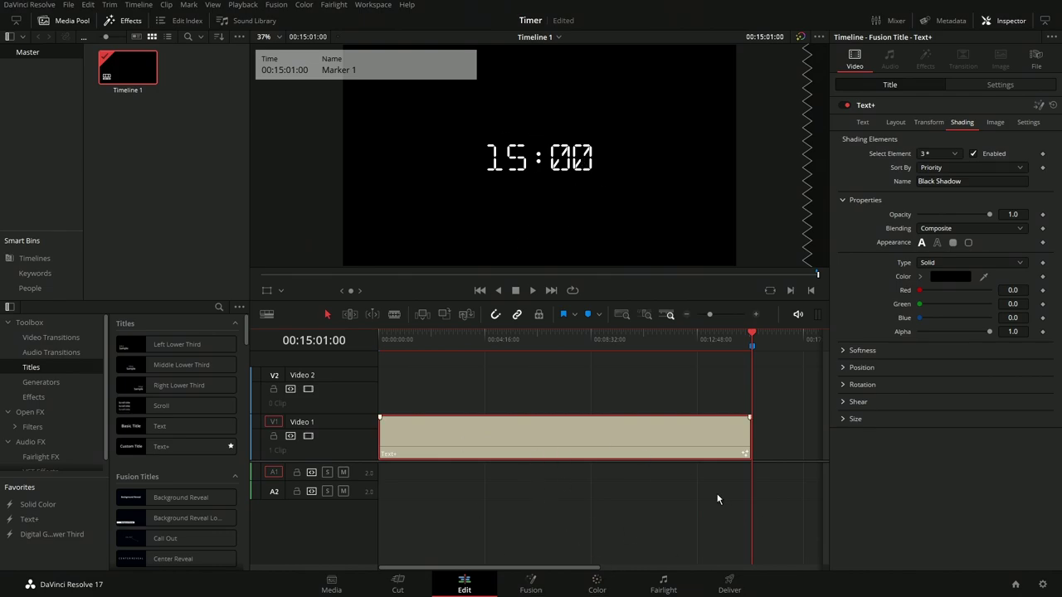
# Step: Turn the Text+ title on Video 1 into a compound clip named 'Timer'
pyautogui.rightClick(565, 442)
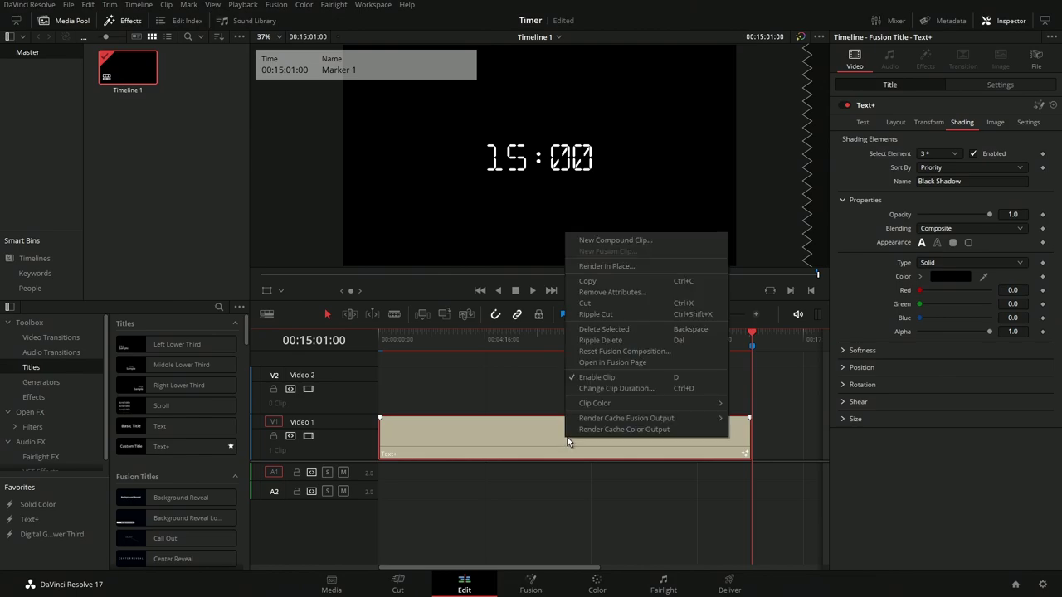
pyautogui.click(636, 242)
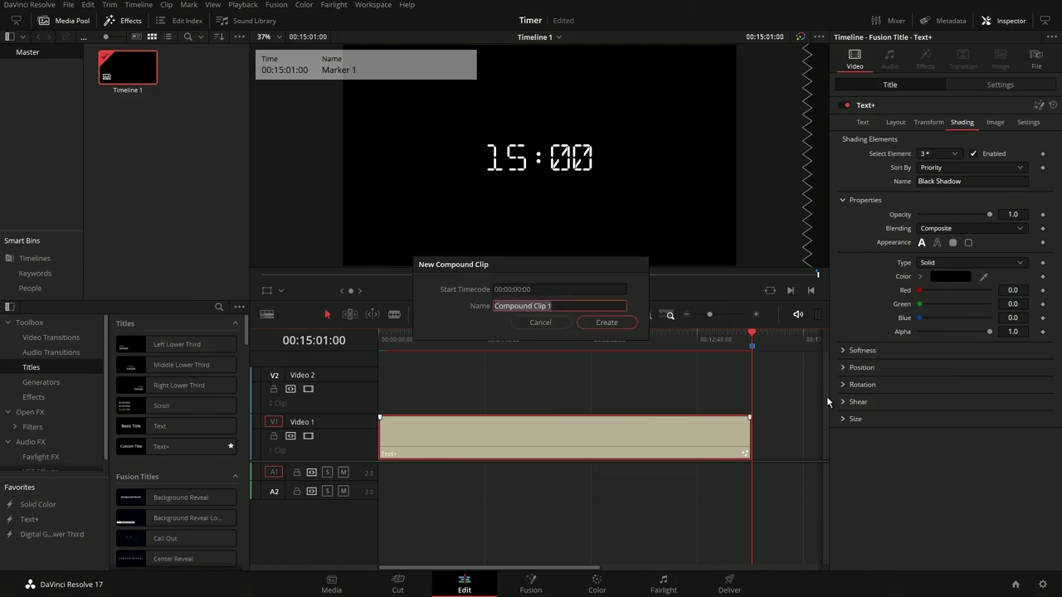
pyautogui.write('Timer')
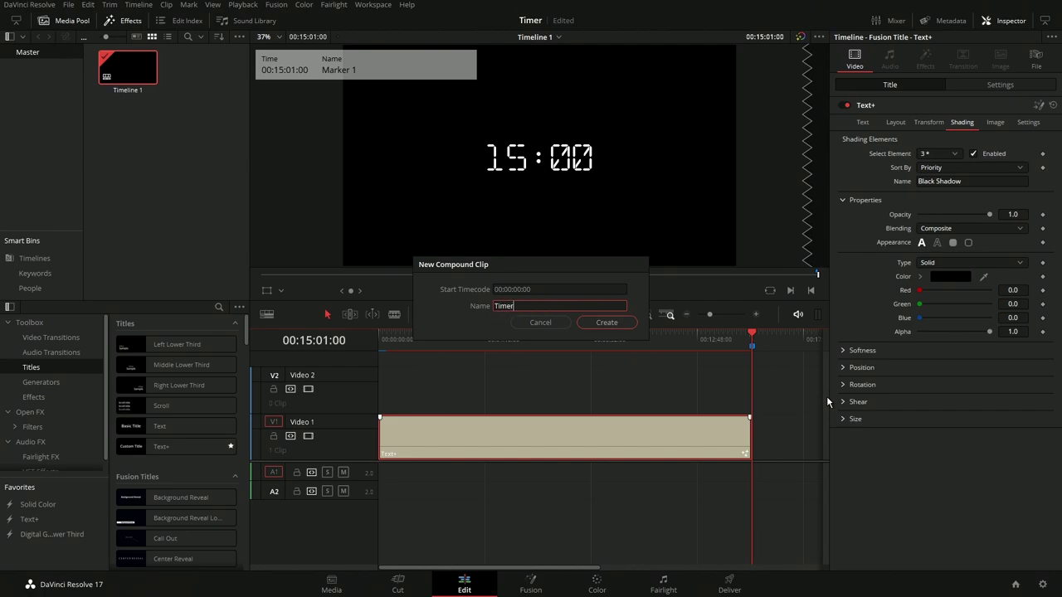
pyautogui.press('Return')
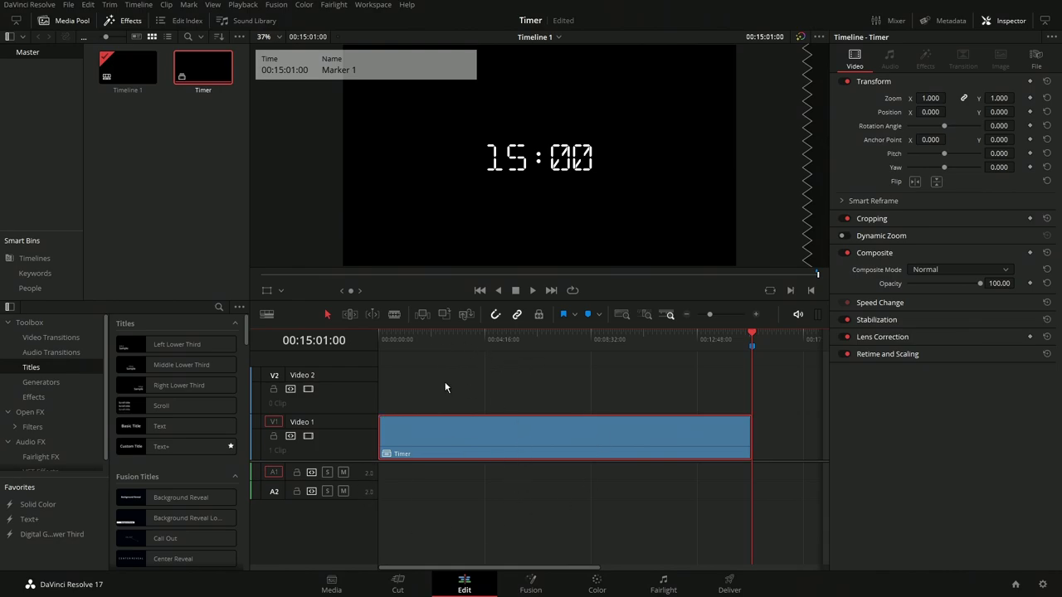
# Step: Preview the timer near 04:06, undo the Timer compound clip, and return to the Inspector's Text controls
pyautogui.click(480, 342)
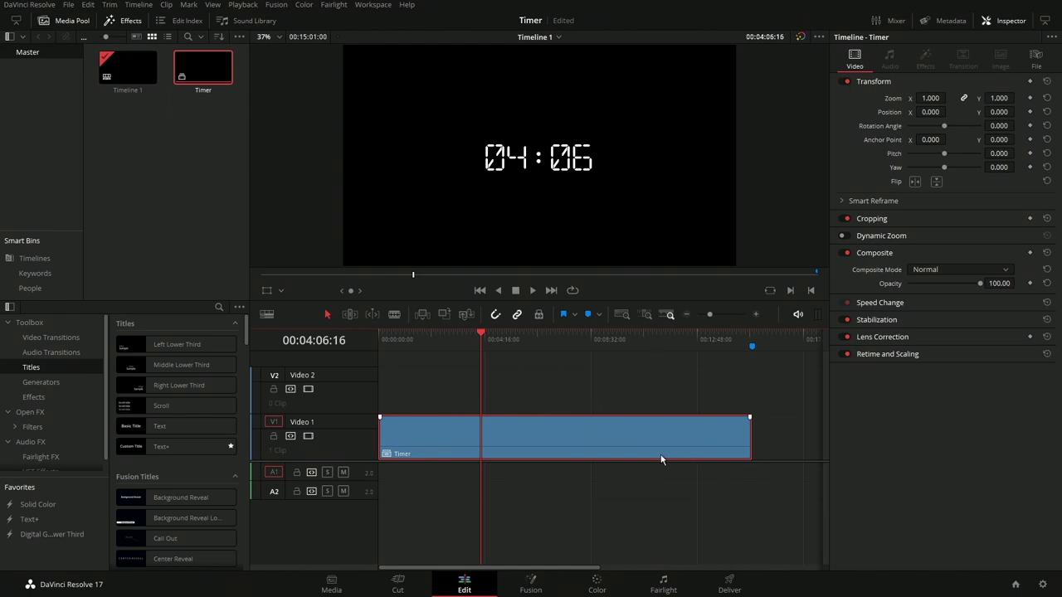
pyautogui.hotkey('ctrl', 'z')
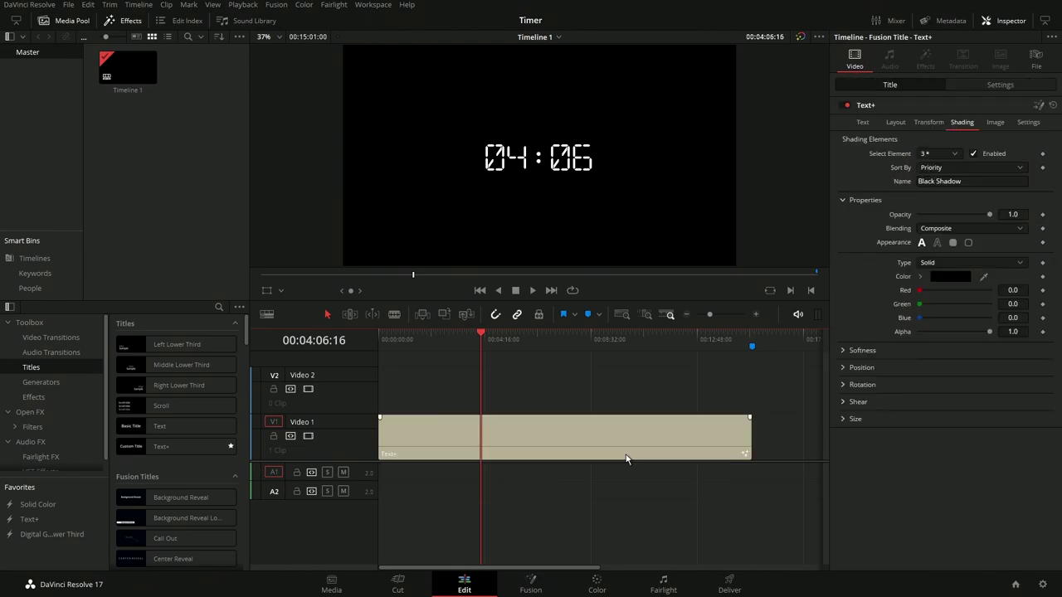
pyautogui.click(1001, 86)
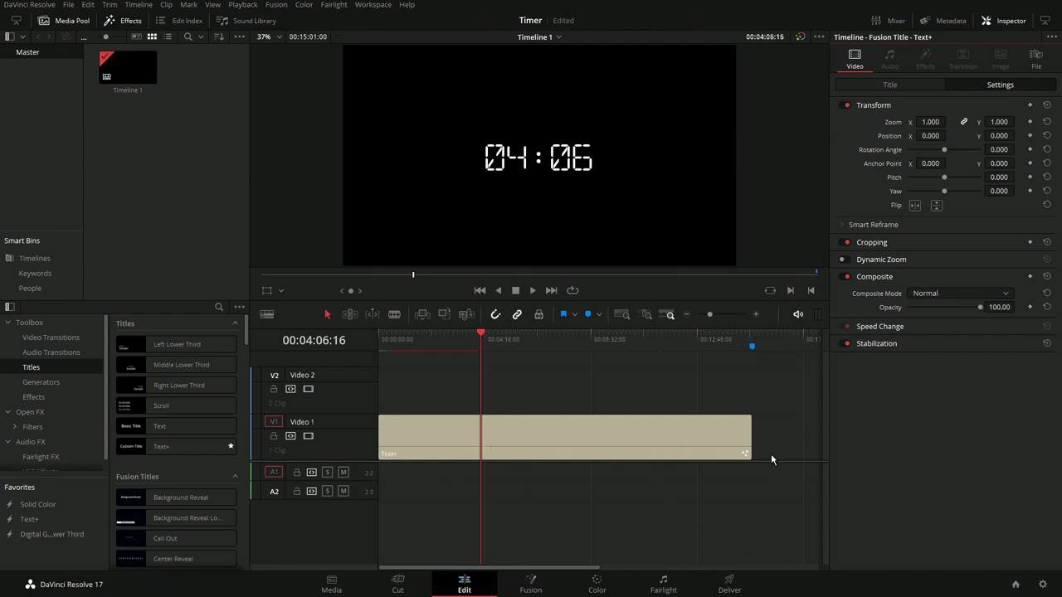
pyautogui.click(899, 86)
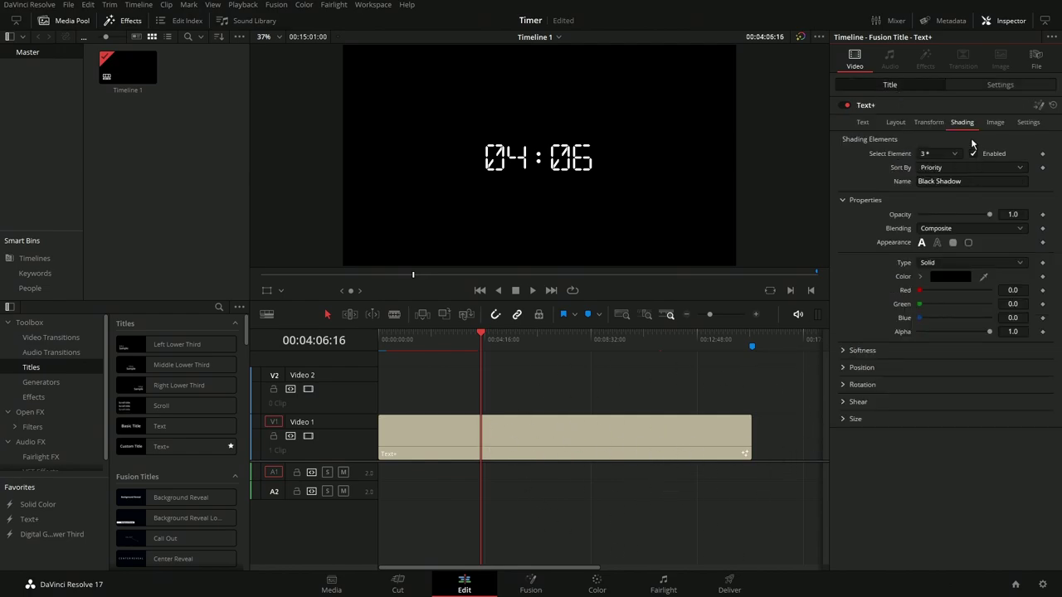
pyautogui.click(864, 123)
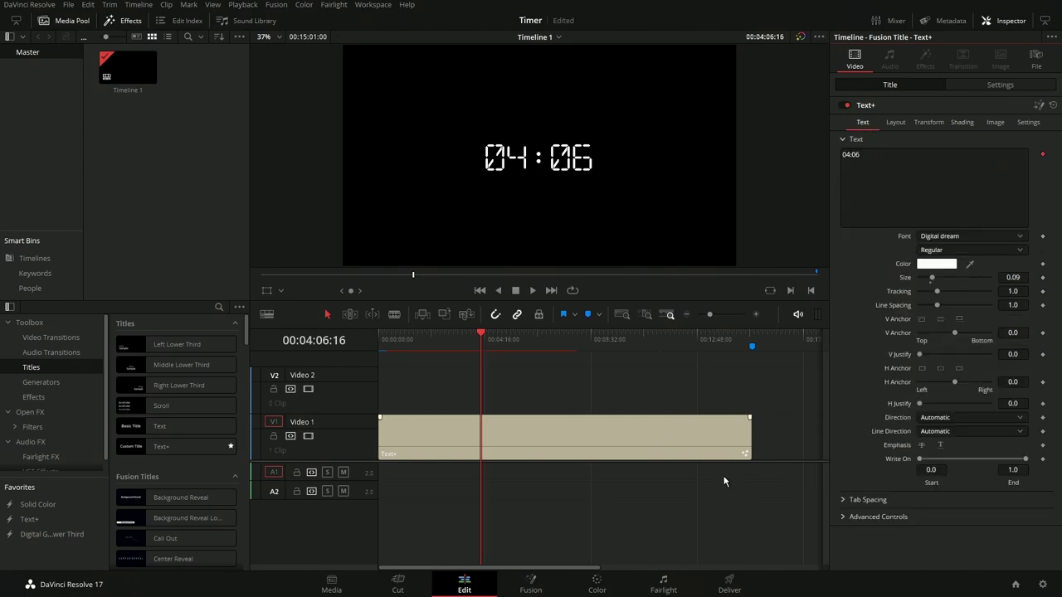
# Step: Make the Text+ title a compound clip named 'countdown timer' and scrub to preview it
pyautogui.rightClick(574, 443)
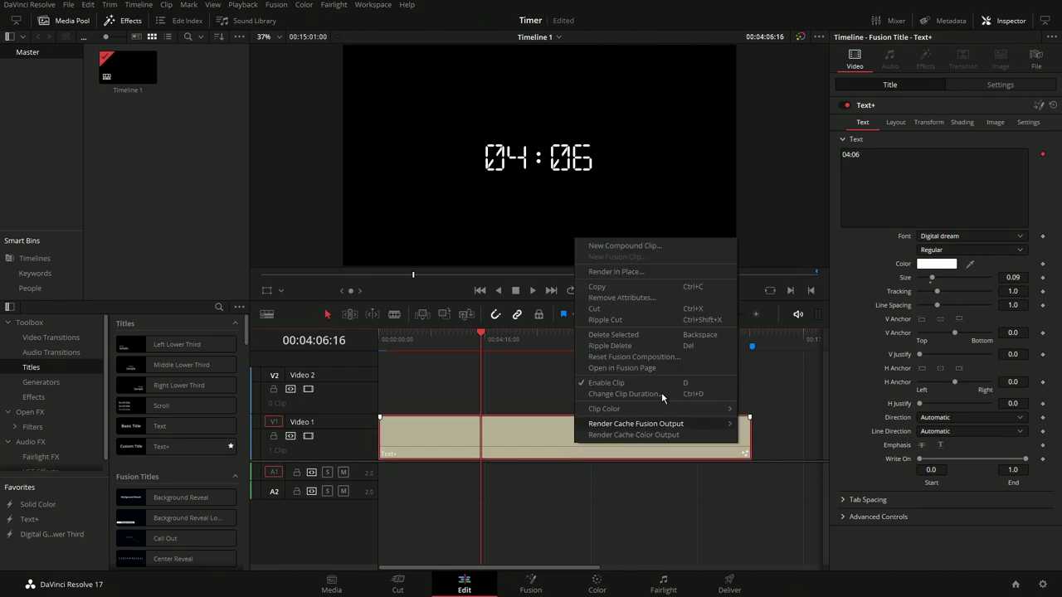
pyautogui.click(656, 245)
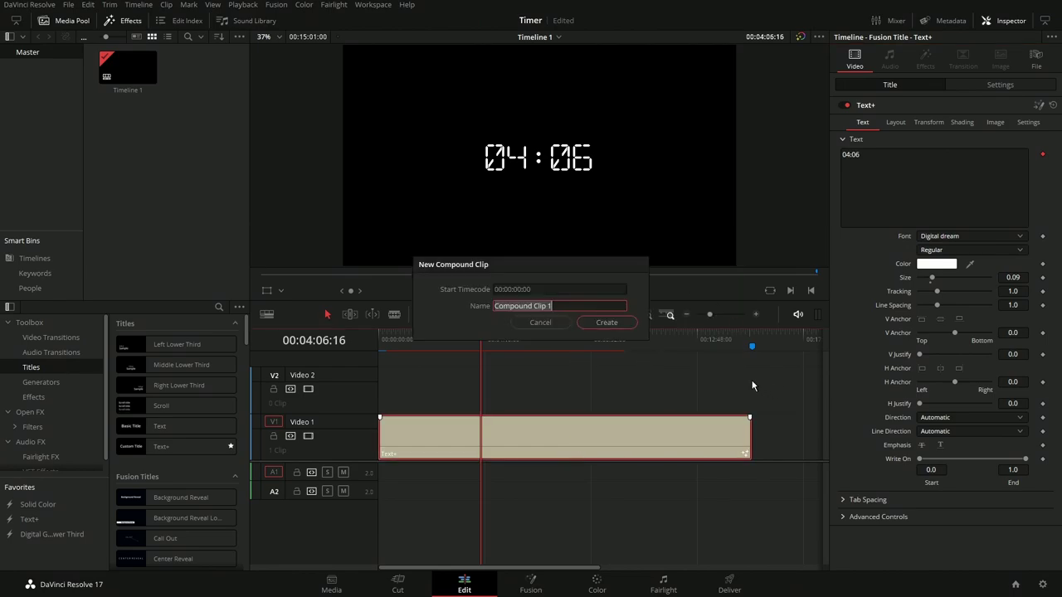
pyautogui.write('countdown timer')
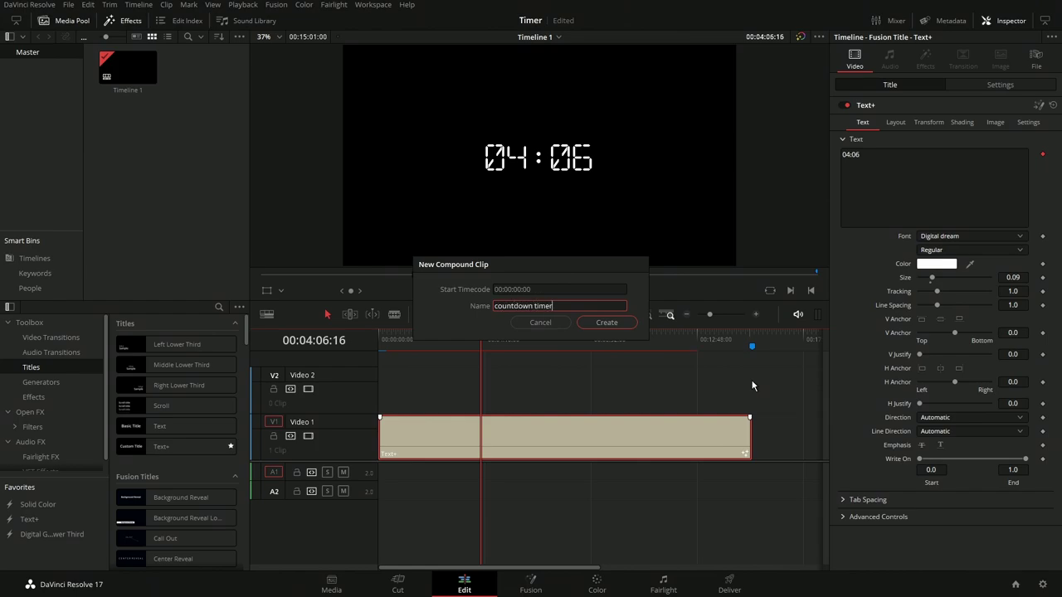
pyautogui.press('Return')
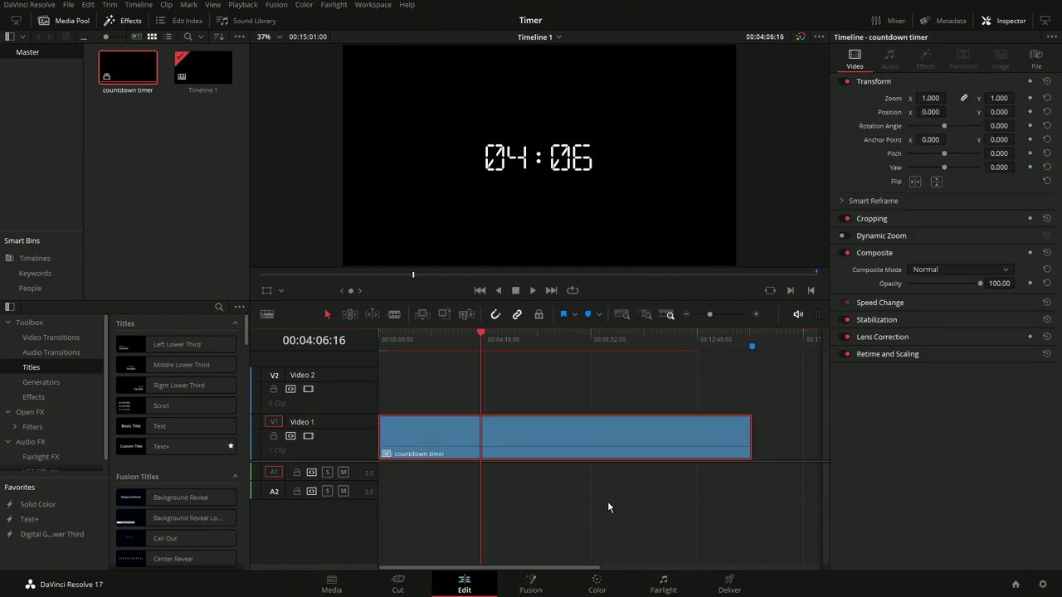
pyautogui.moveTo(484, 339); pyautogui.dragTo(749, 343)
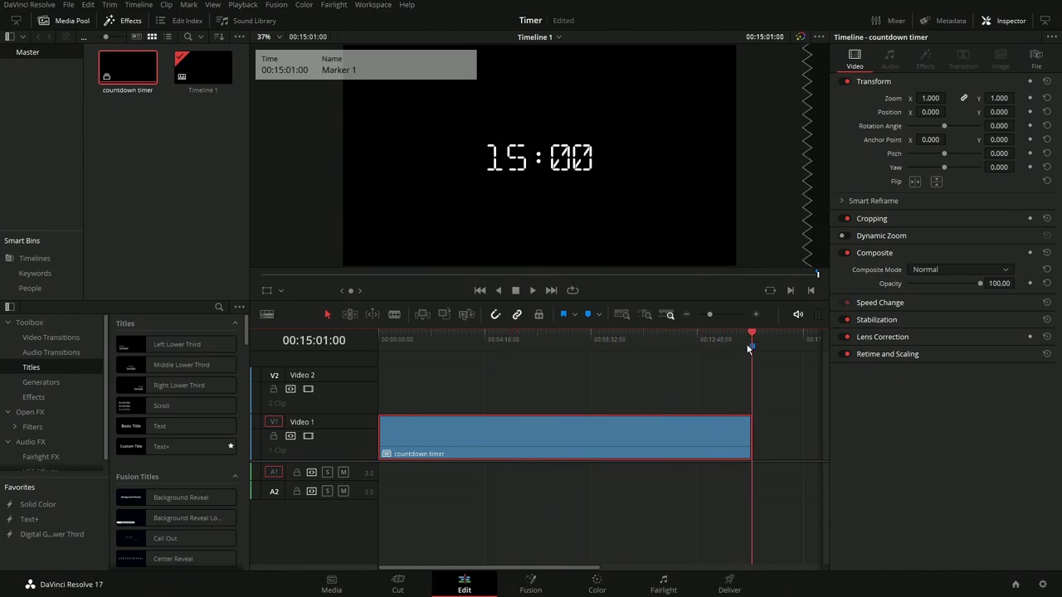
# Step: Turn on Reverse Speed for the countdown timer clip in Change Clip Speed
pyautogui.rightClick(551, 445)
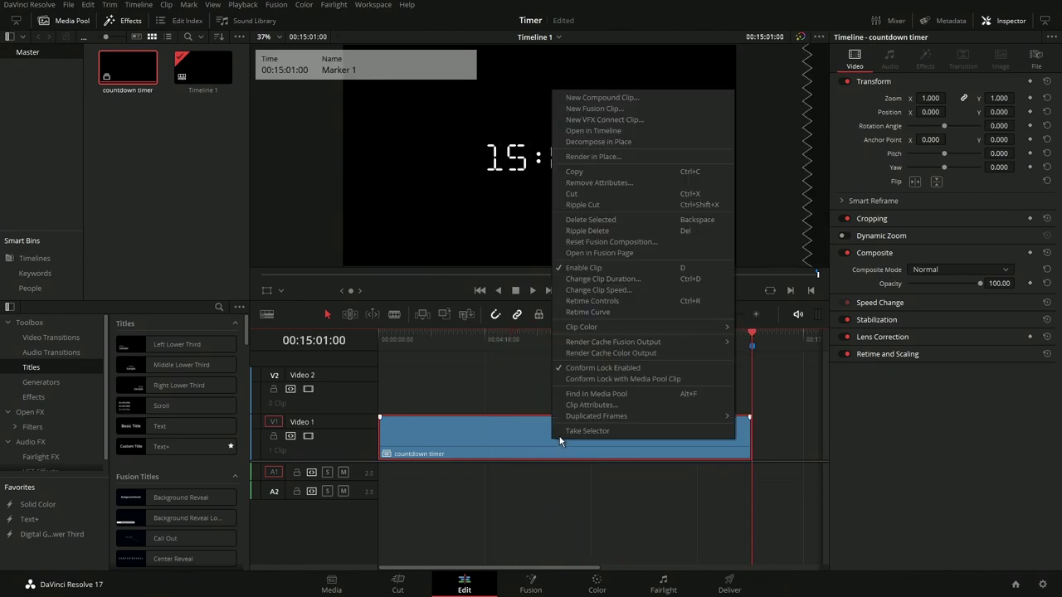
pyautogui.click(625, 292)
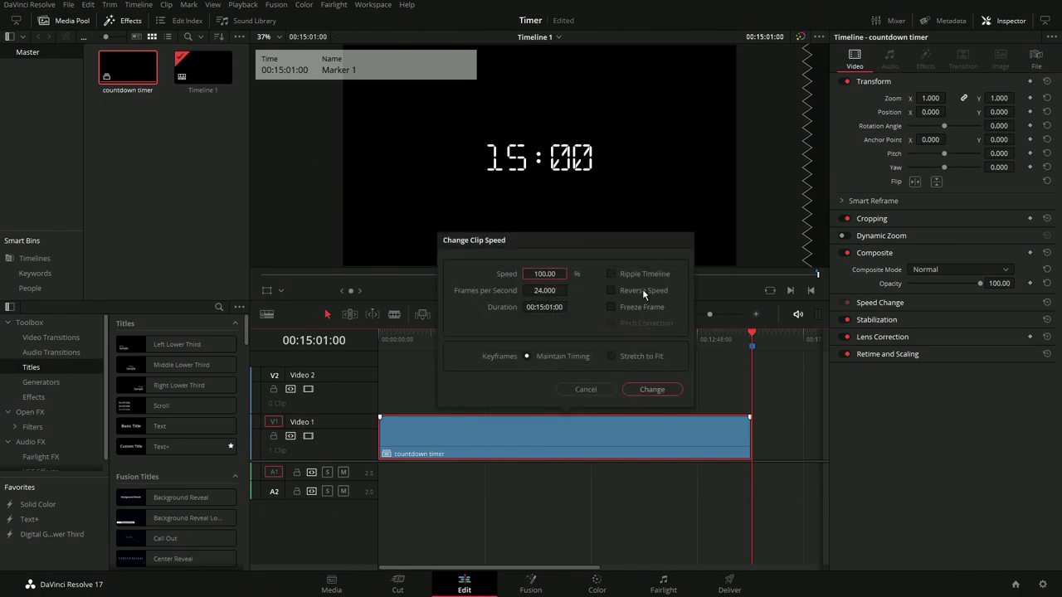
pyautogui.click(639, 291)
pyautogui.click(656, 389)
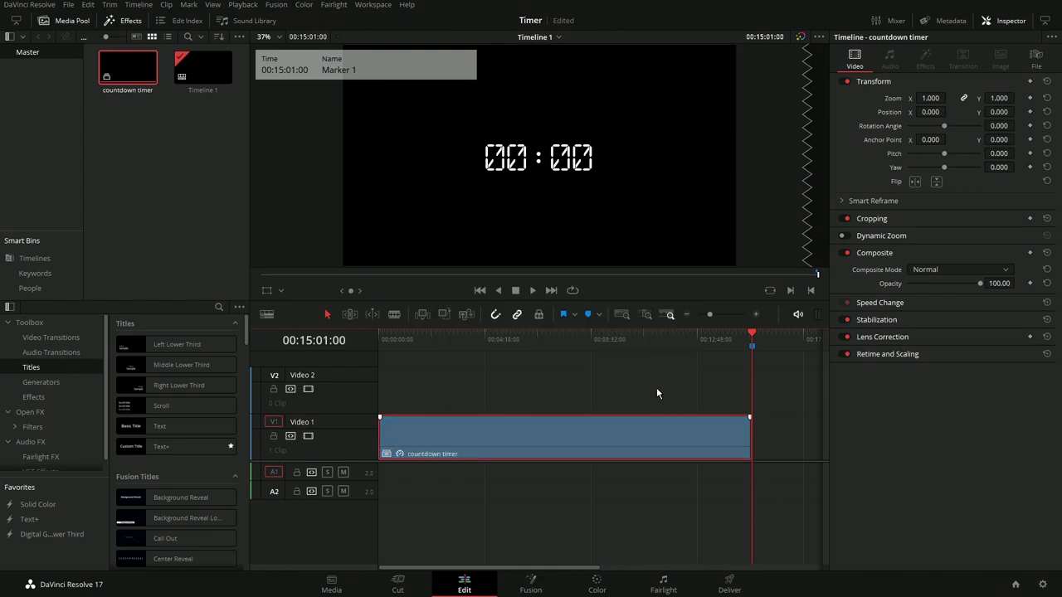
# Step: Scrub the timeline to confirm the timer now counts down from 15:00
pyautogui.click(383, 338)
pyautogui.moveTo(382, 339); pyautogui.dragTo(697, 349)
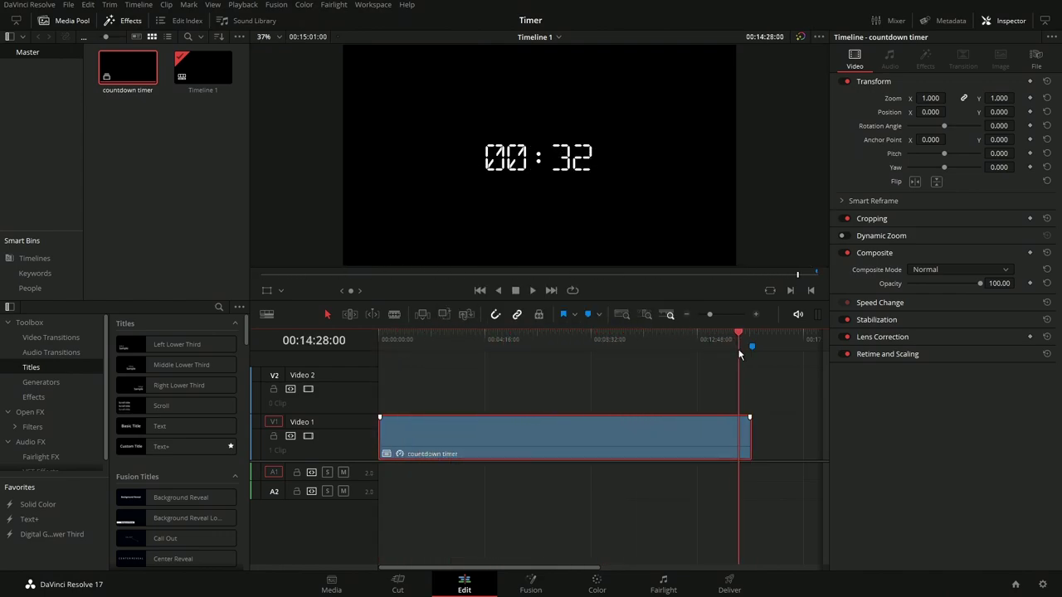
pyautogui.moveTo(741, 355); pyautogui.dragTo(382, 342)
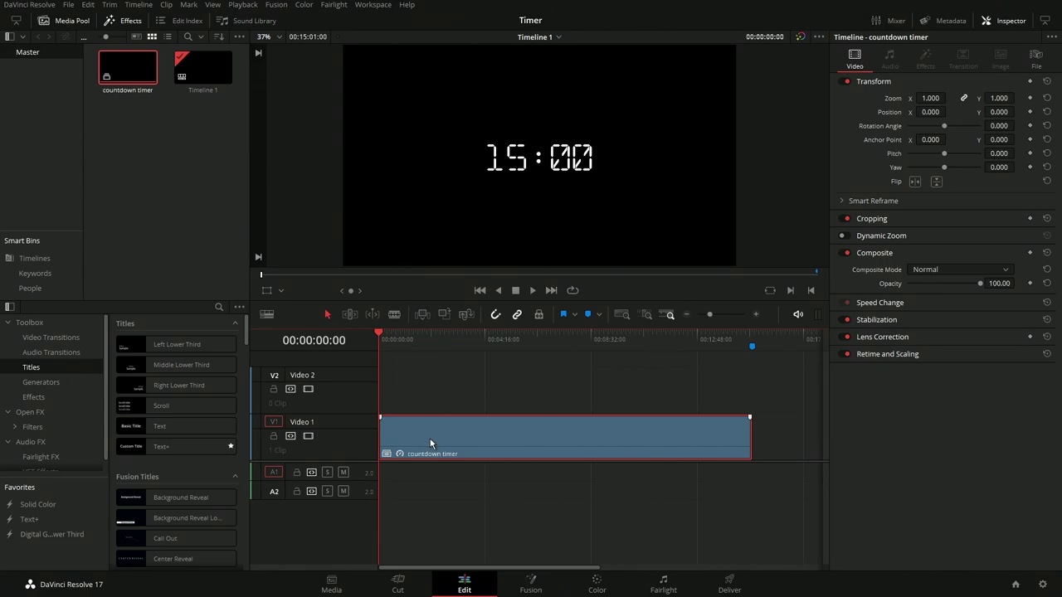
# Step: Move the timer to Video 2 and import DJI_0025 from E:\Antioch\resolve\background into the Master bin
pyautogui.moveTo(430, 443); pyautogui.dragTo(440, 396)
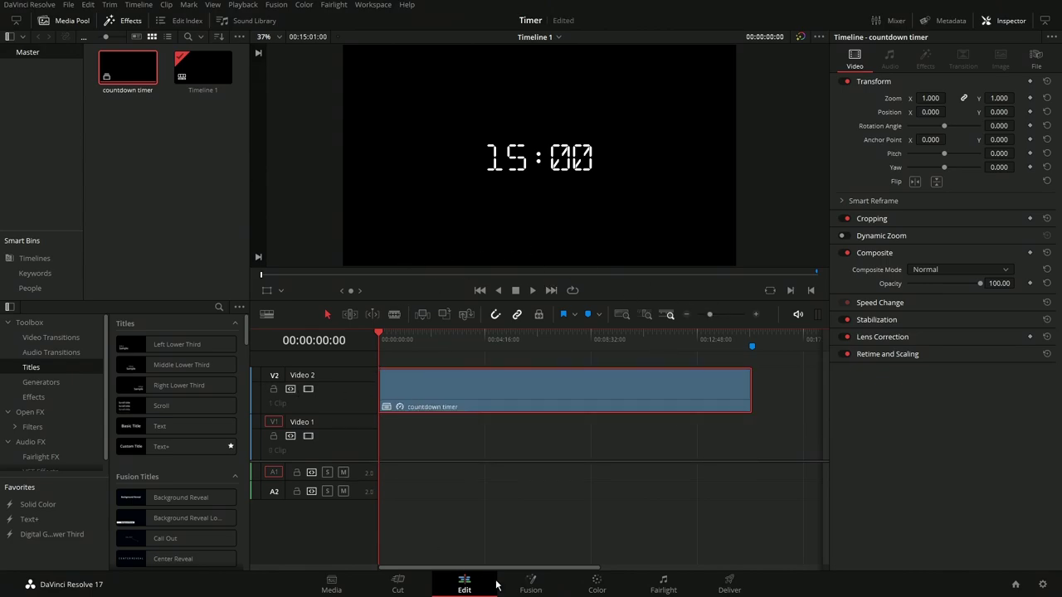
pyautogui.click(330, 584)
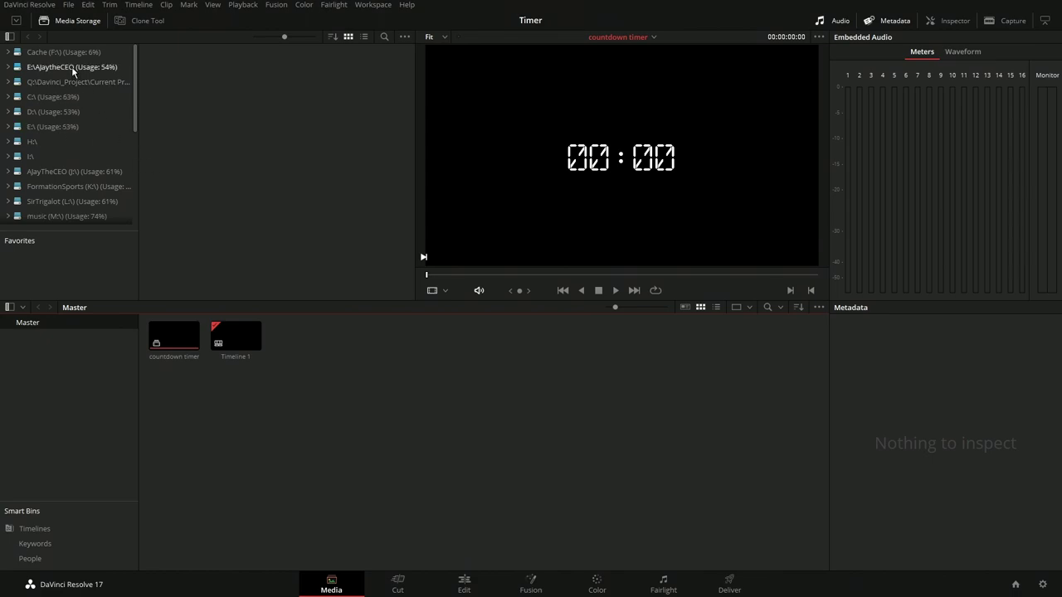
pyautogui.click(66, 126)
pyautogui.doubleClick(277, 75)
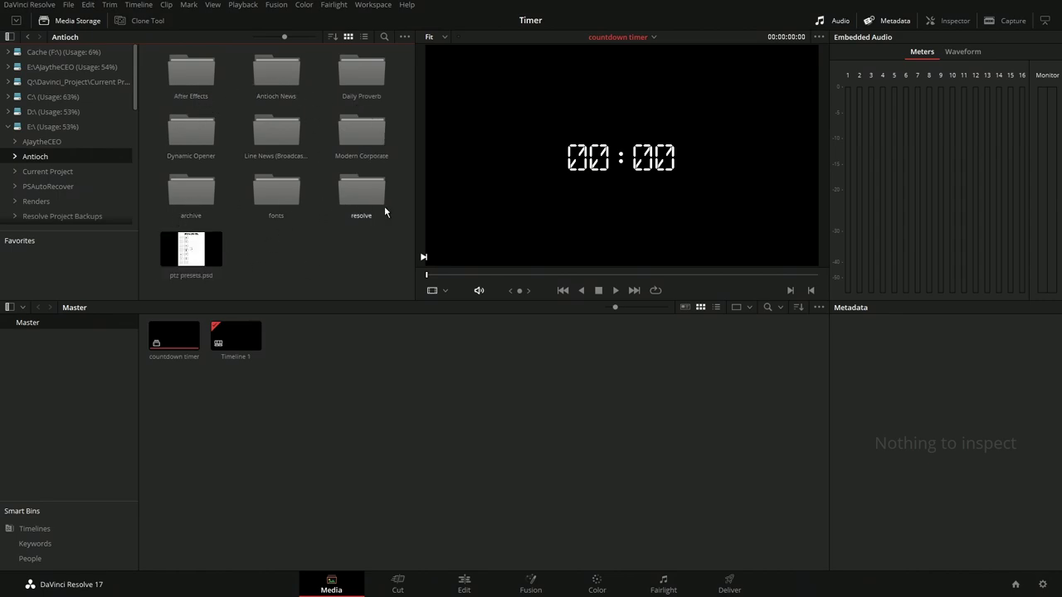
pyautogui.doubleClick(358, 186)
pyautogui.doubleClick(190, 80)
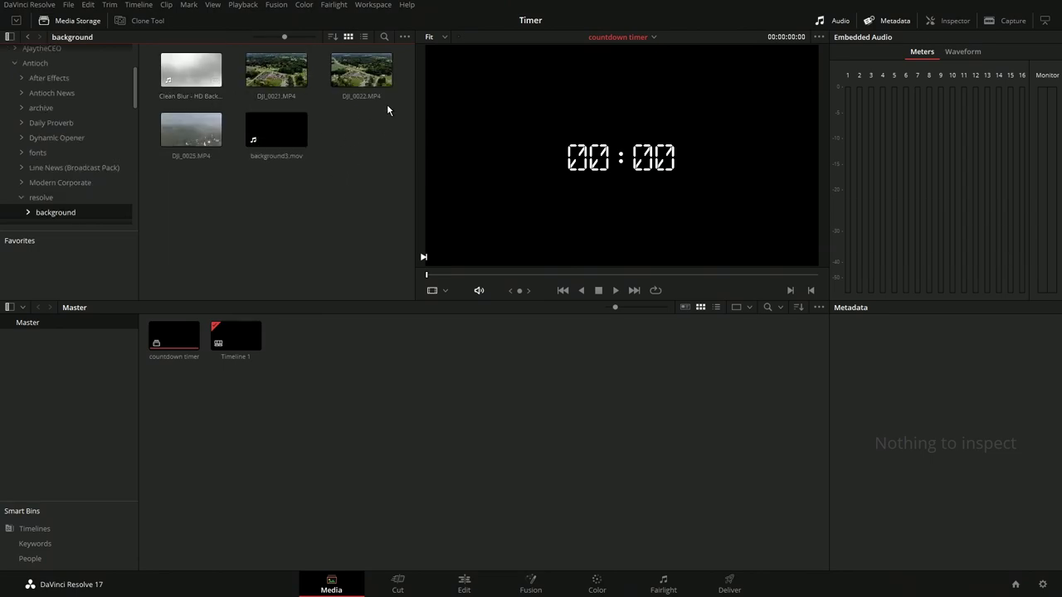
pyautogui.moveTo(190, 130); pyautogui.dragTo(253, 440)
# Step: Place DJI_0025 on Video 1 beneath the timer and play it back
pyautogui.click(464, 583)
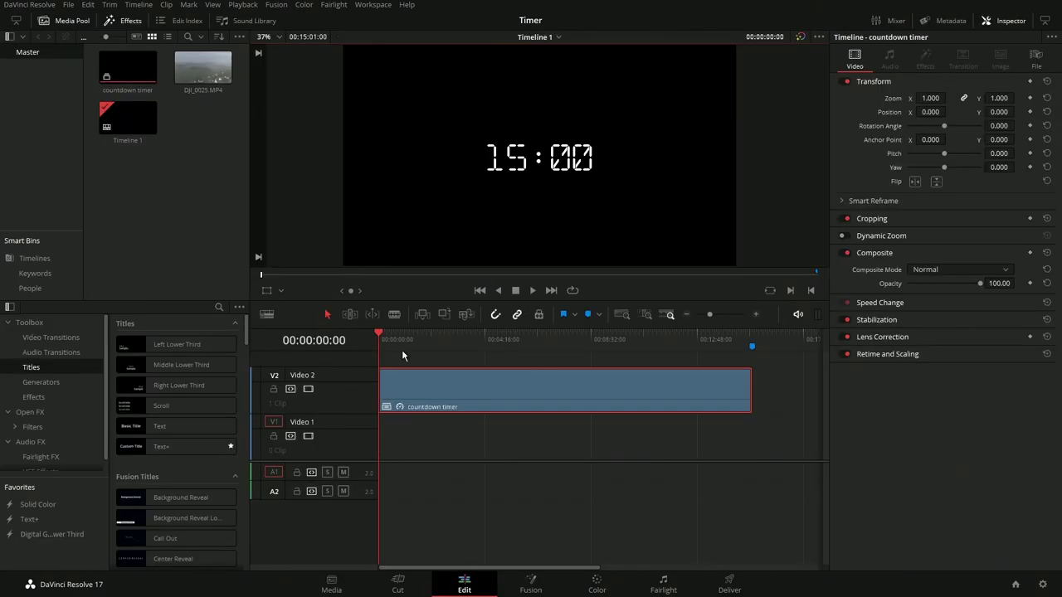
pyautogui.moveTo(203, 68); pyautogui.dragTo(386, 442)
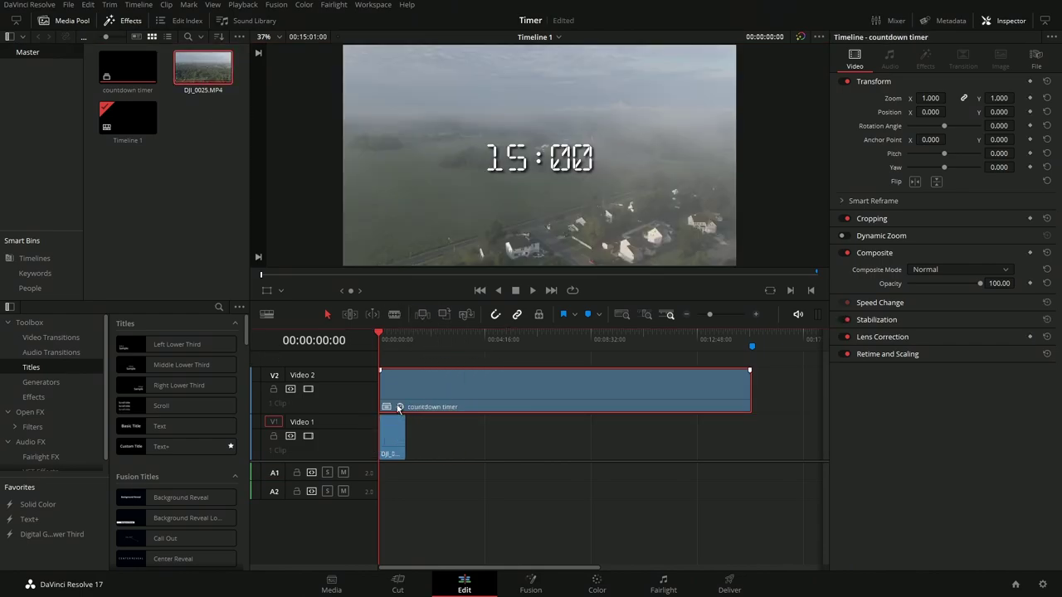
pyautogui.press('space')
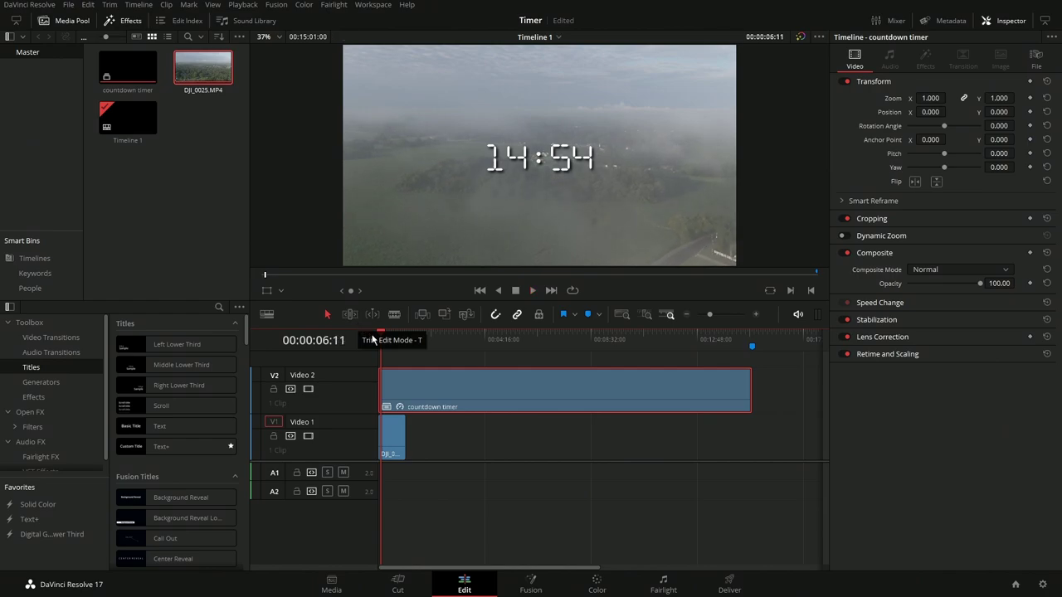
pyautogui.click(378, 337)
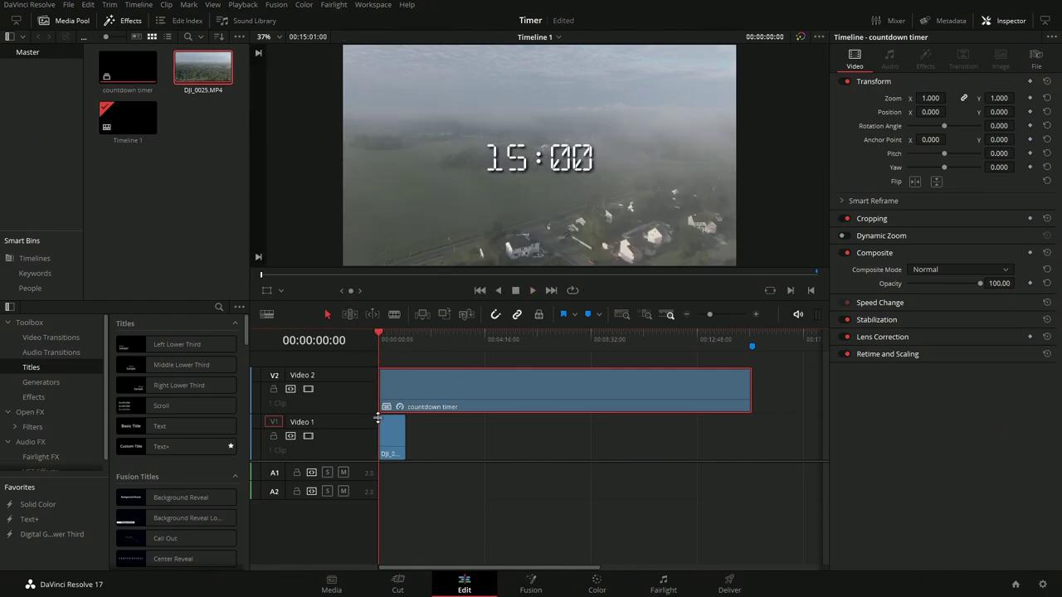
# Step: Add a fade-in from black to the start of the drone clip and preview it
pyautogui.moveTo(379, 417)
pyautogui.mouseDown()
pyautogui.moveTo(469, 417)
pyautogui.moveTo(393, 417)
pyautogui.mouseUp()
pyautogui.click(757, 315)
pyautogui.press('space')
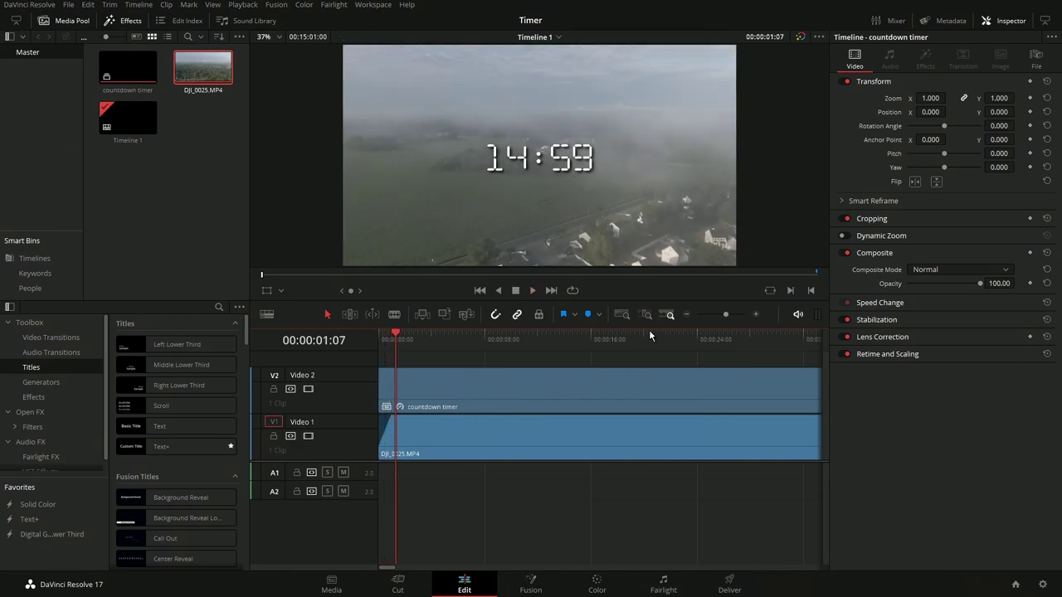
pyautogui.click(687, 316)
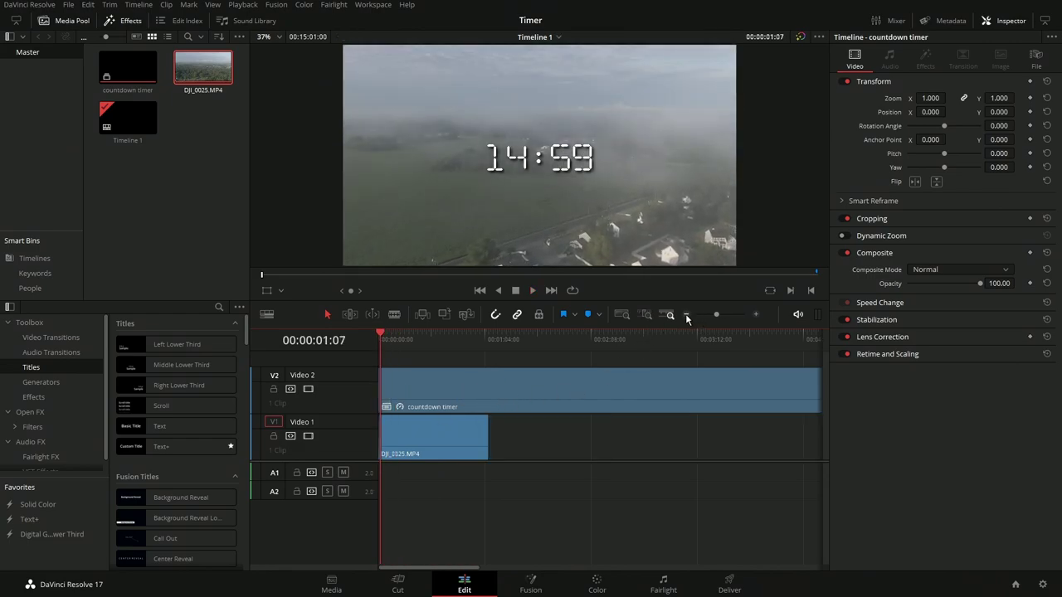
pyautogui.click(379, 332)
pyautogui.click(413, 386)
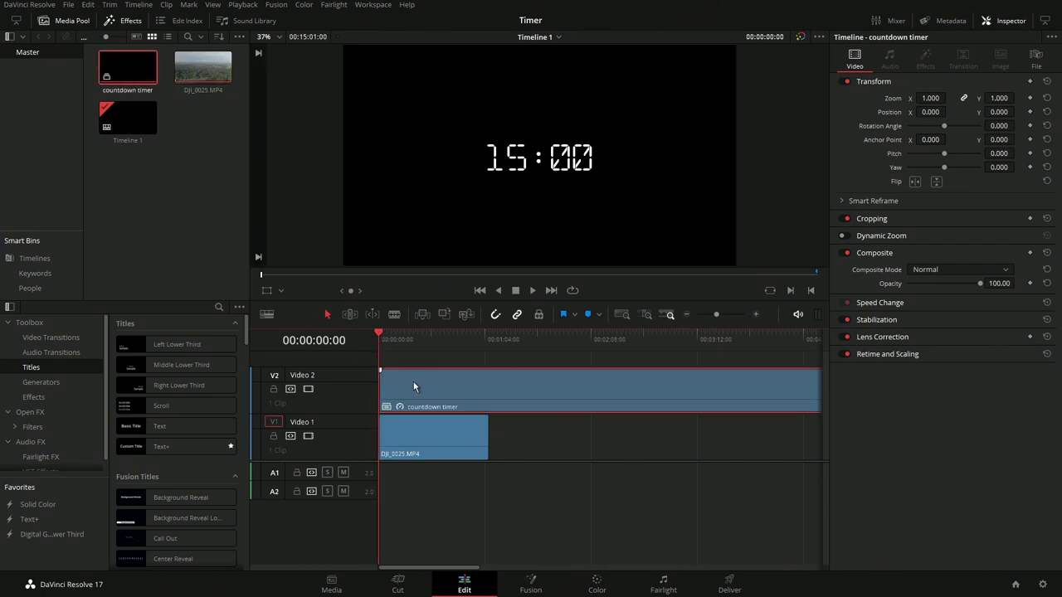
# Step: Add Transform keyframes to the countdown timer at frame 0 and again around 00:00:05:09
pyautogui.click(1031, 82)
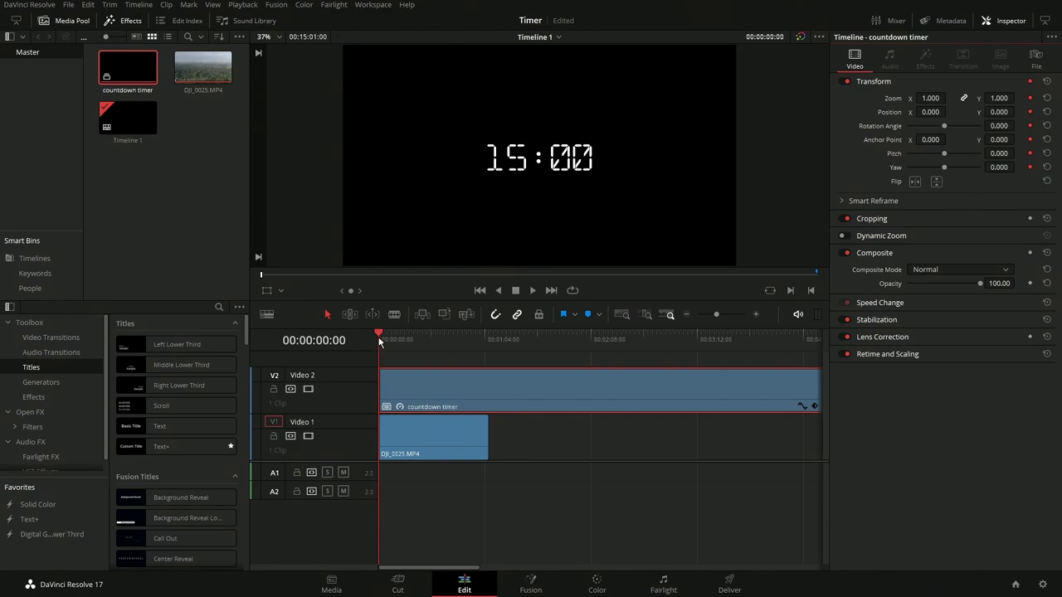
pyautogui.moveTo(386, 337); pyautogui.dragTo(390, 340)
pyautogui.press('Home')
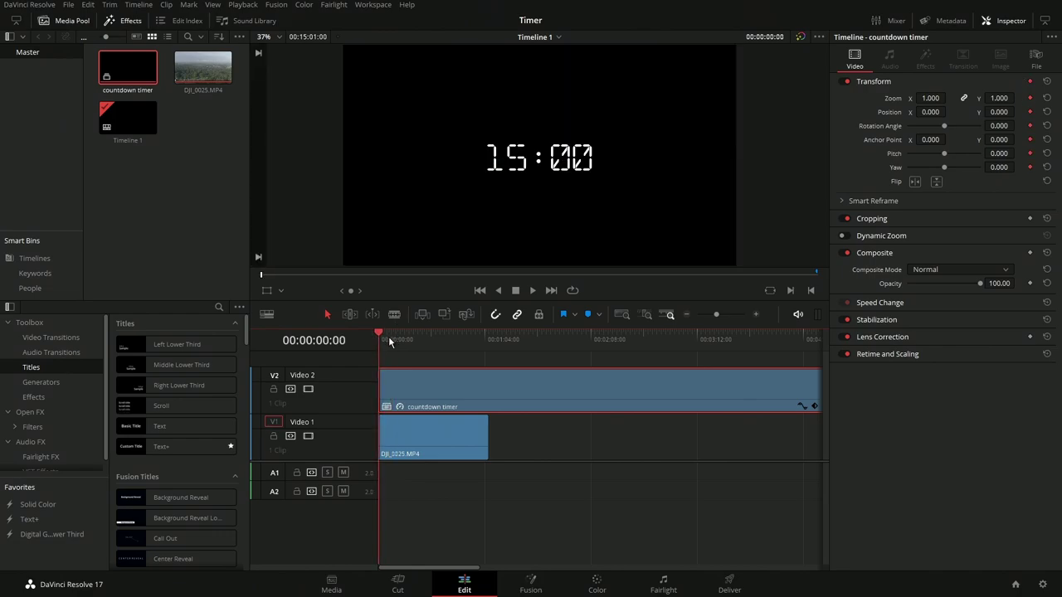
pyautogui.press('space')
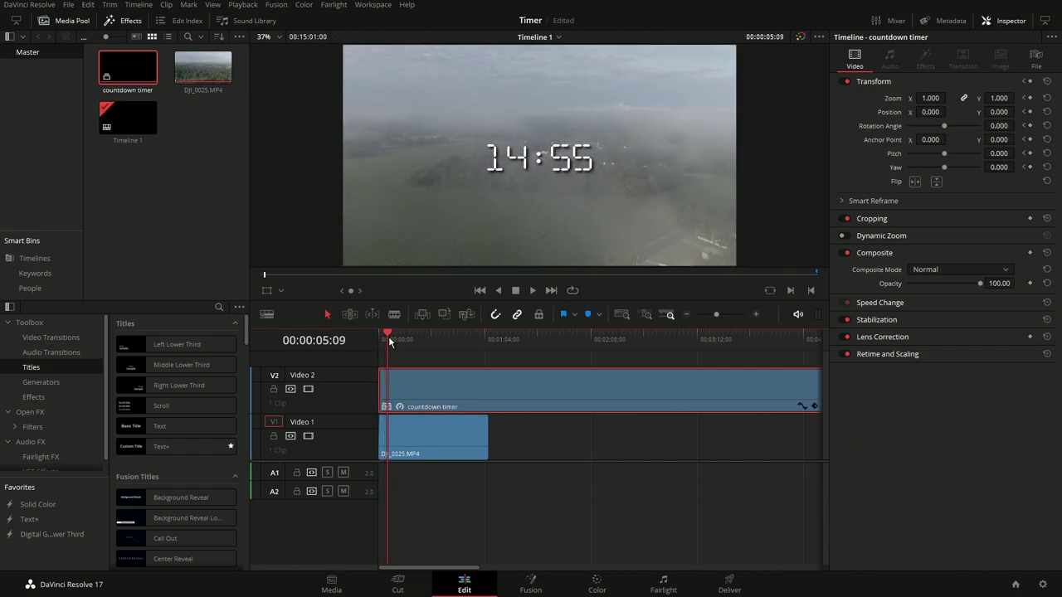
pyautogui.click(1029, 82)
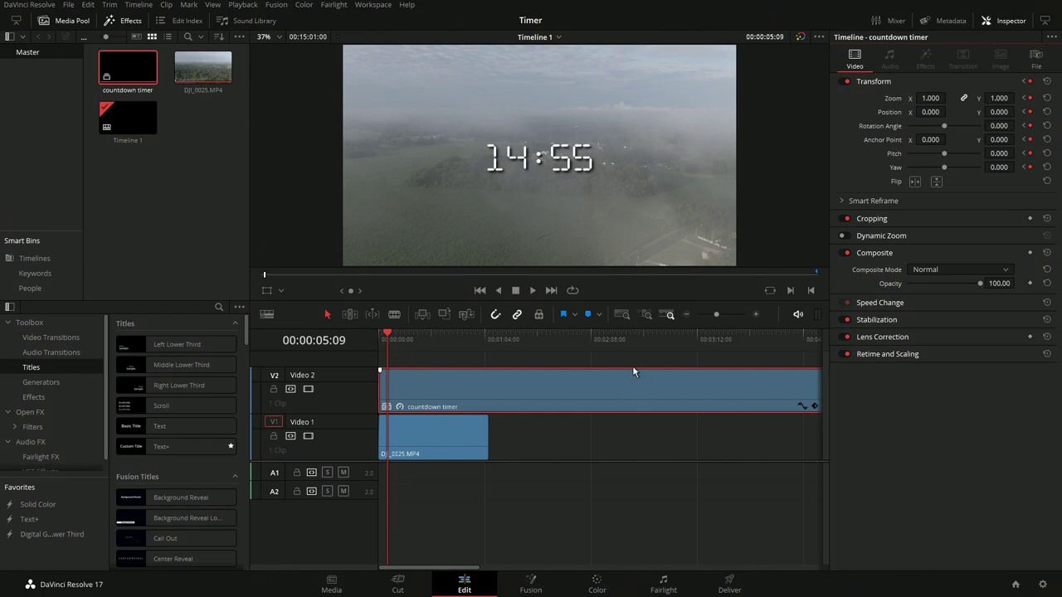
pyautogui.press('space')
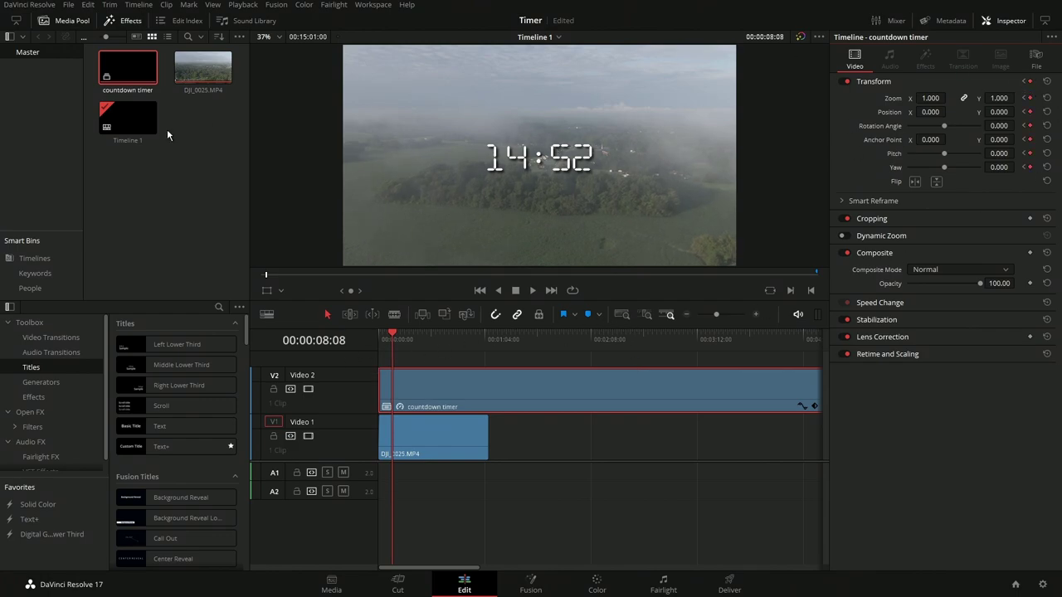
# Step: Set the timer's Zoom to 0.5 and drag it into the viewer's bottom-right corner
pyautogui.click(266, 290)
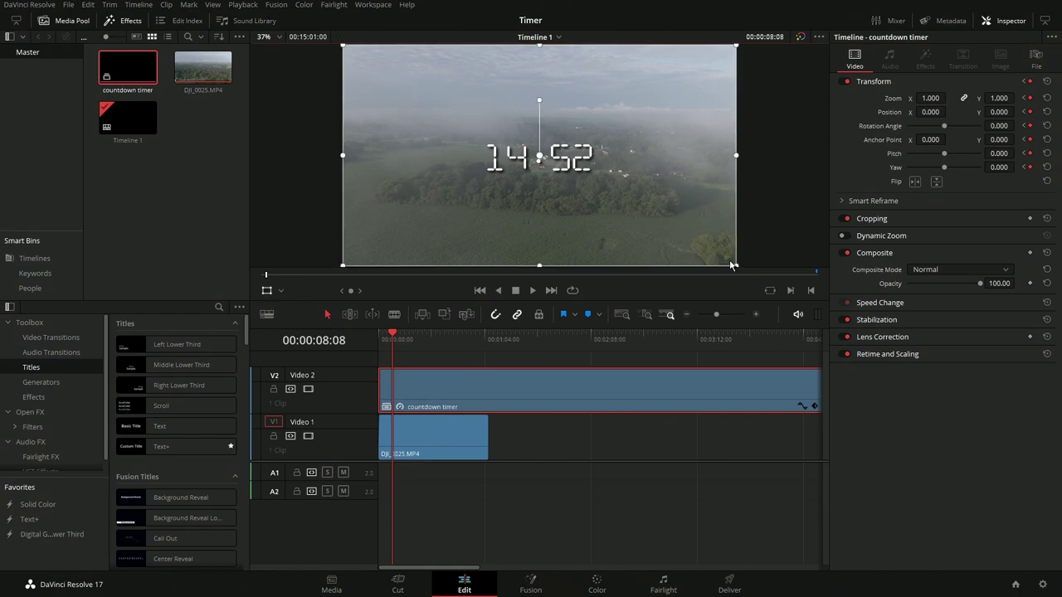
pyautogui.click(928, 98)
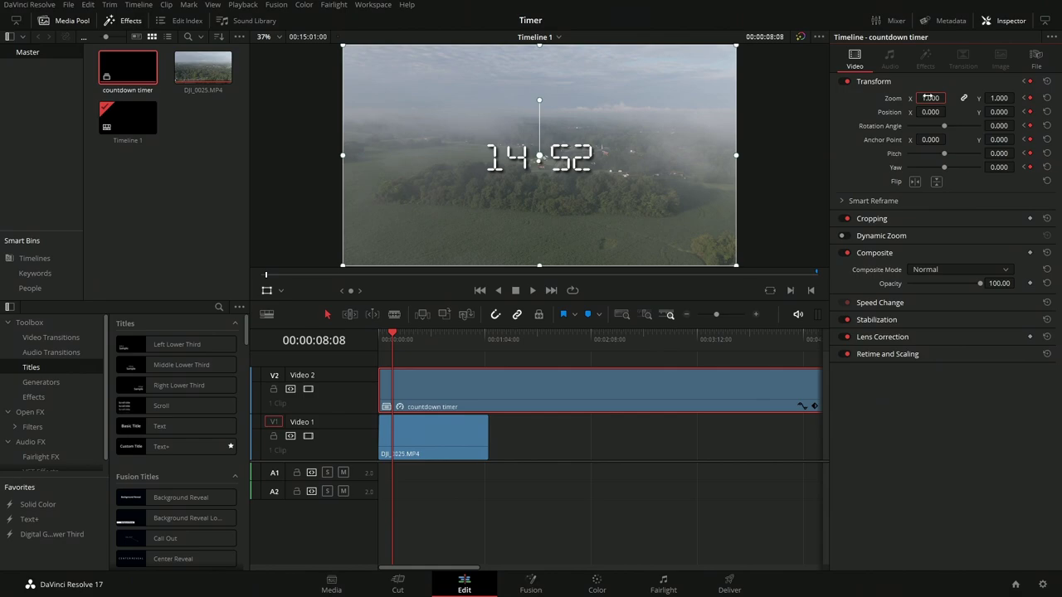
pyautogui.write('.3')
pyautogui.press('Return')
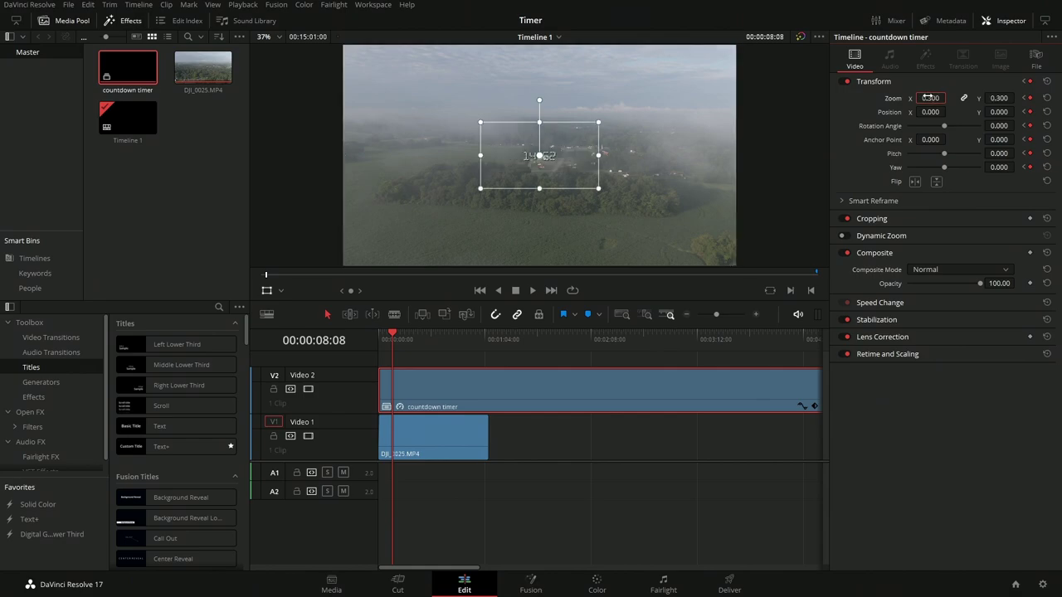
pyautogui.write('.5')
pyautogui.press('Return')
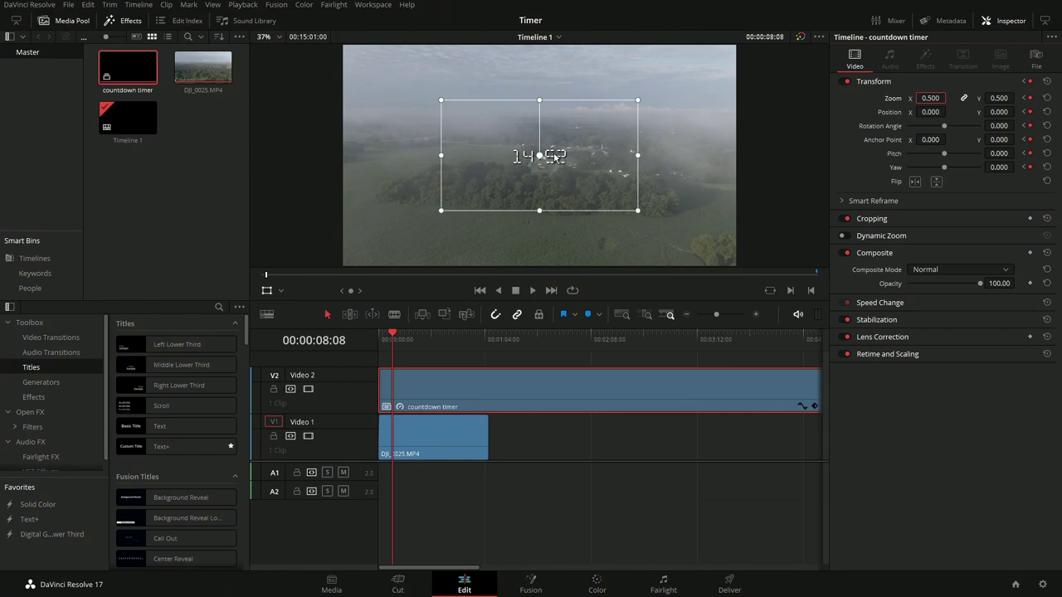
pyautogui.moveTo(556, 158); pyautogui.dragTo(719, 255)
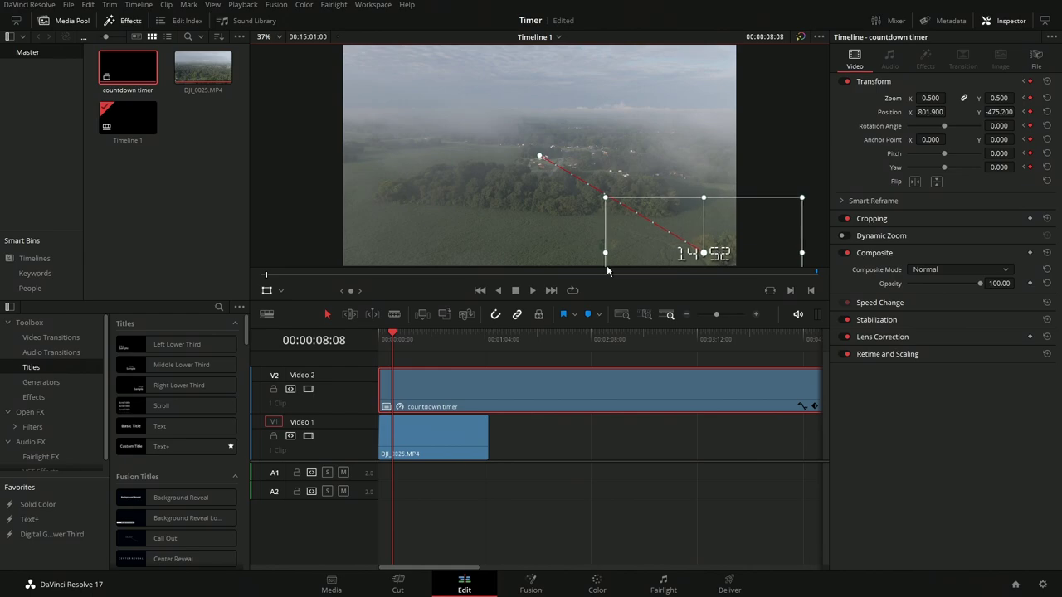
pyautogui.click(265, 292)
pyautogui.click(382, 336)
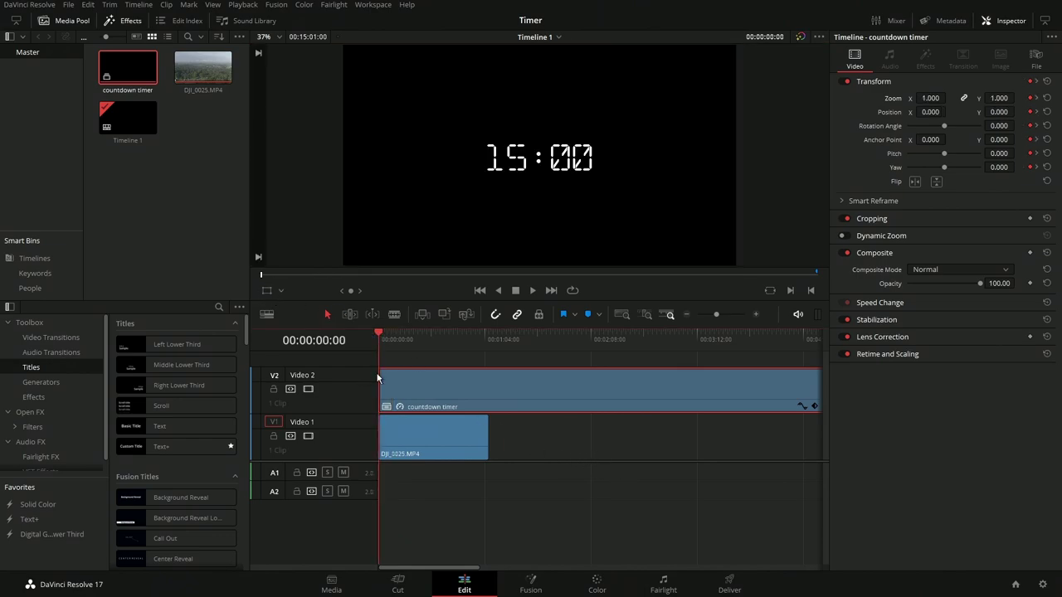
# Step: Give the Video 2 timer clip a short fade-in at its start and preview the animation
pyautogui.moveTo(379, 370); pyautogui.dragTo(382, 370)
pyautogui.click(754, 314)
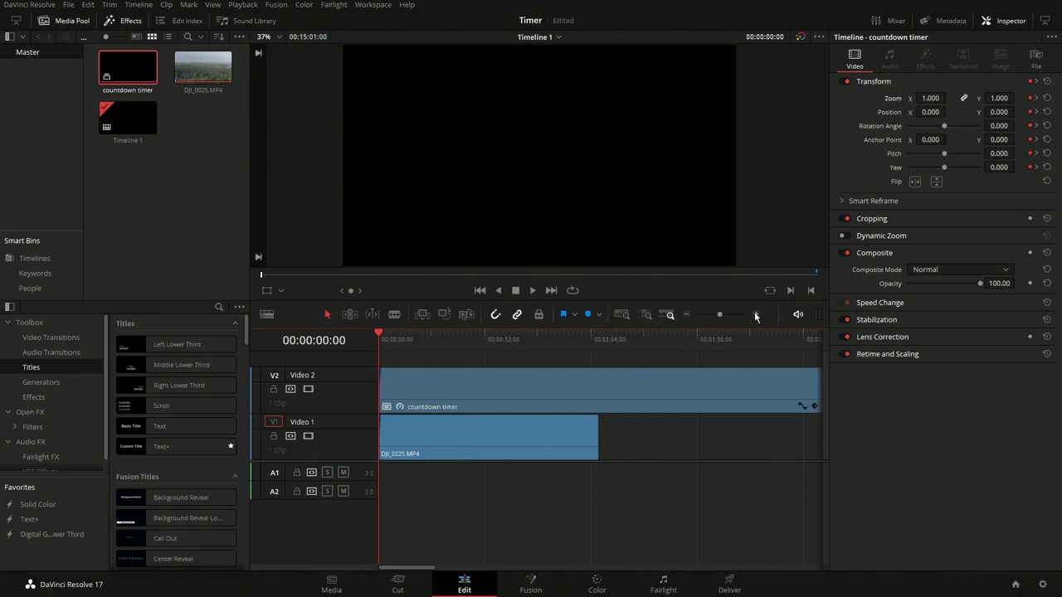
pyautogui.click(755, 314)
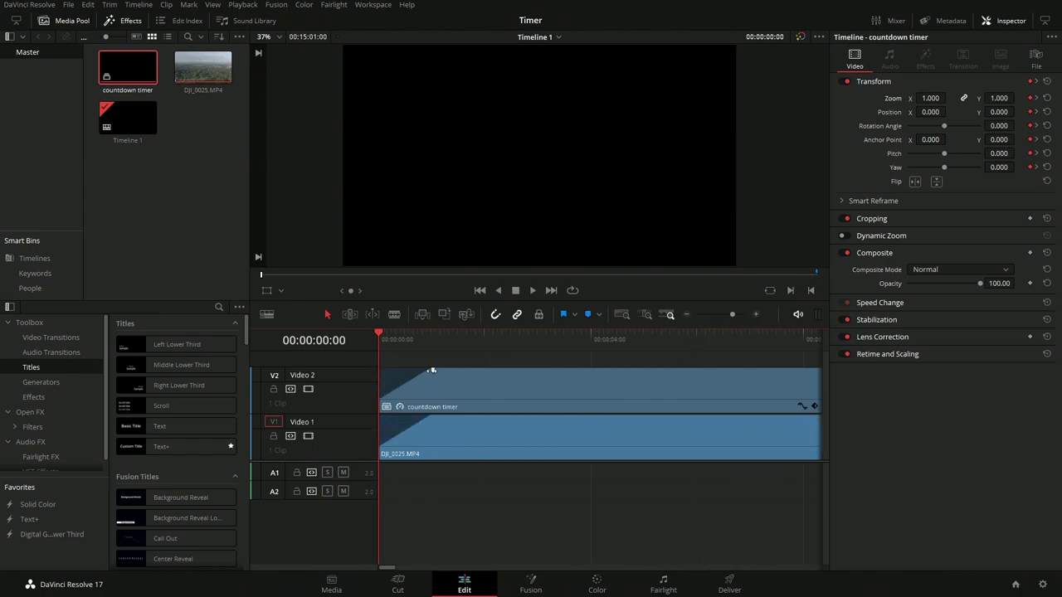
pyautogui.moveTo(431, 370); pyautogui.dragTo(408, 370)
pyautogui.press('space')
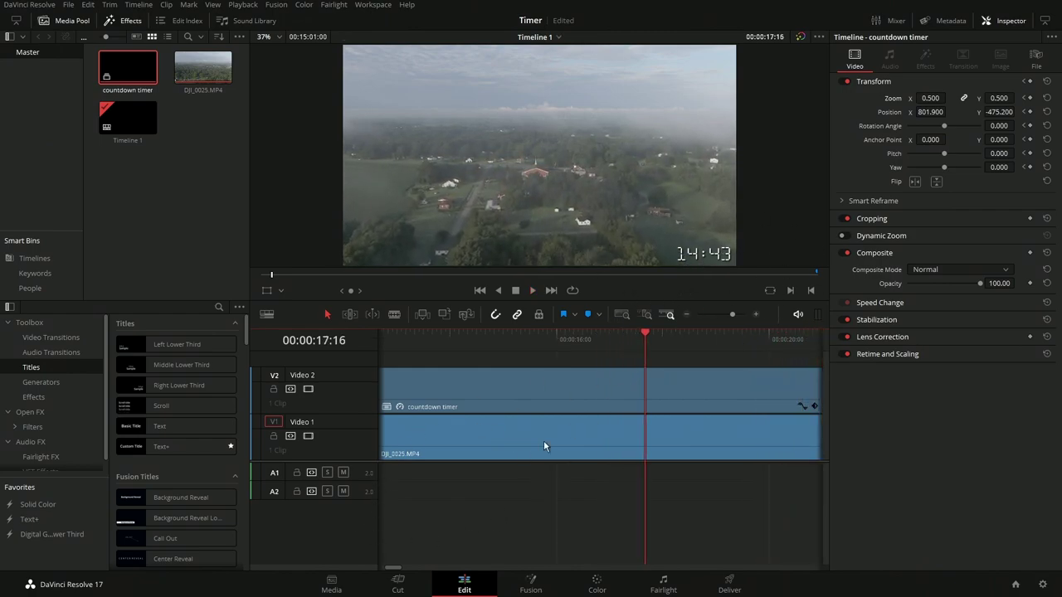
# Step: Zoom the timeline to full extent so both the timer and drone clips are visible
pyautogui.click(621, 314)
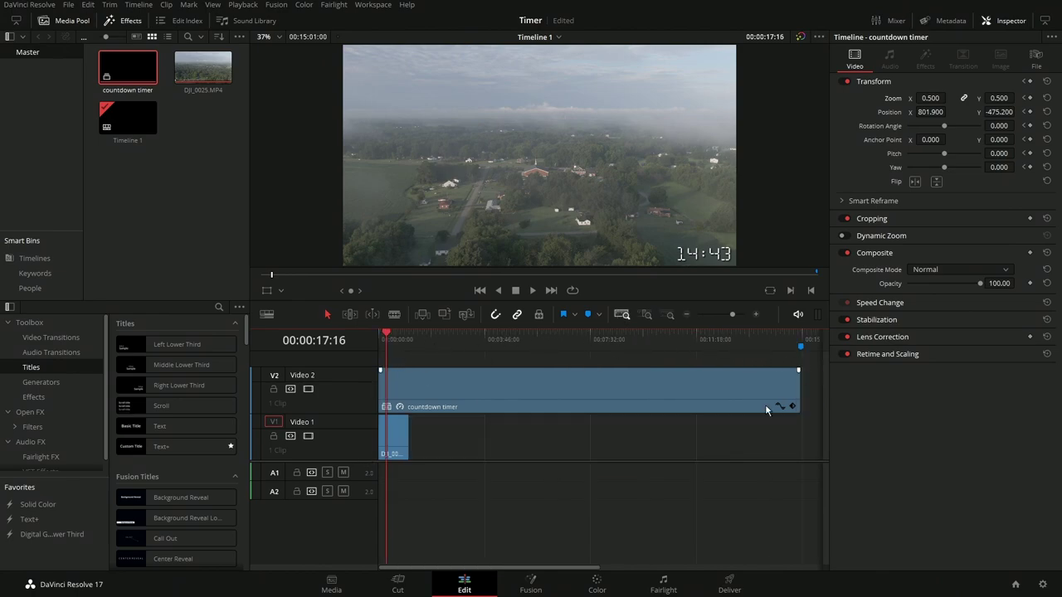